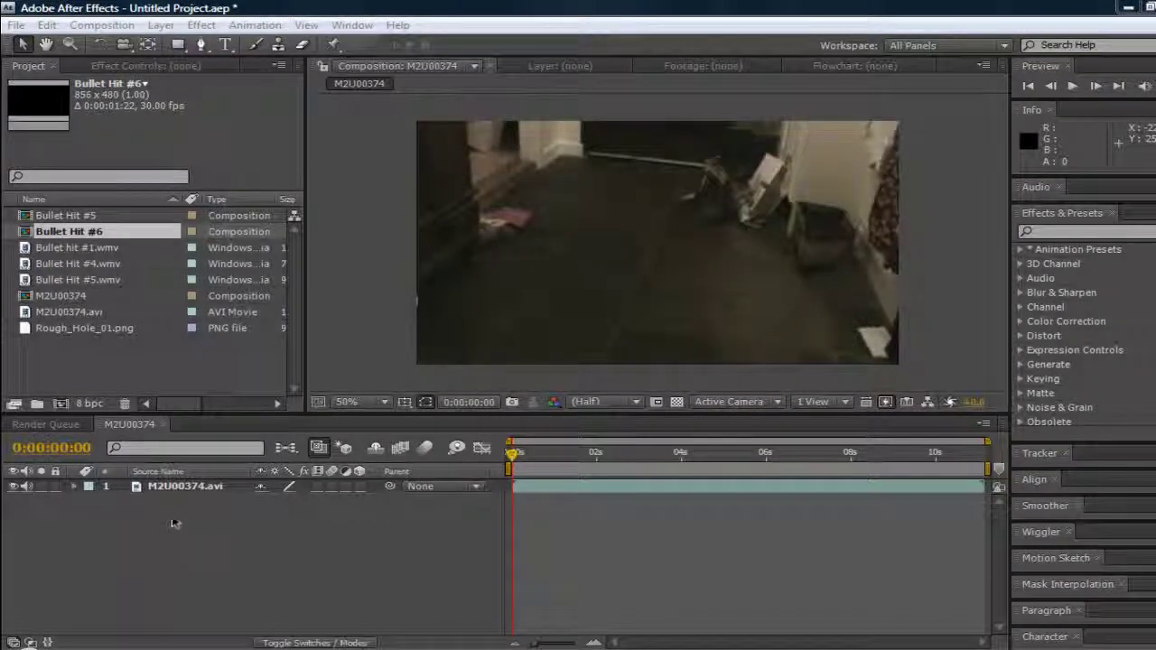
click(163, 489)
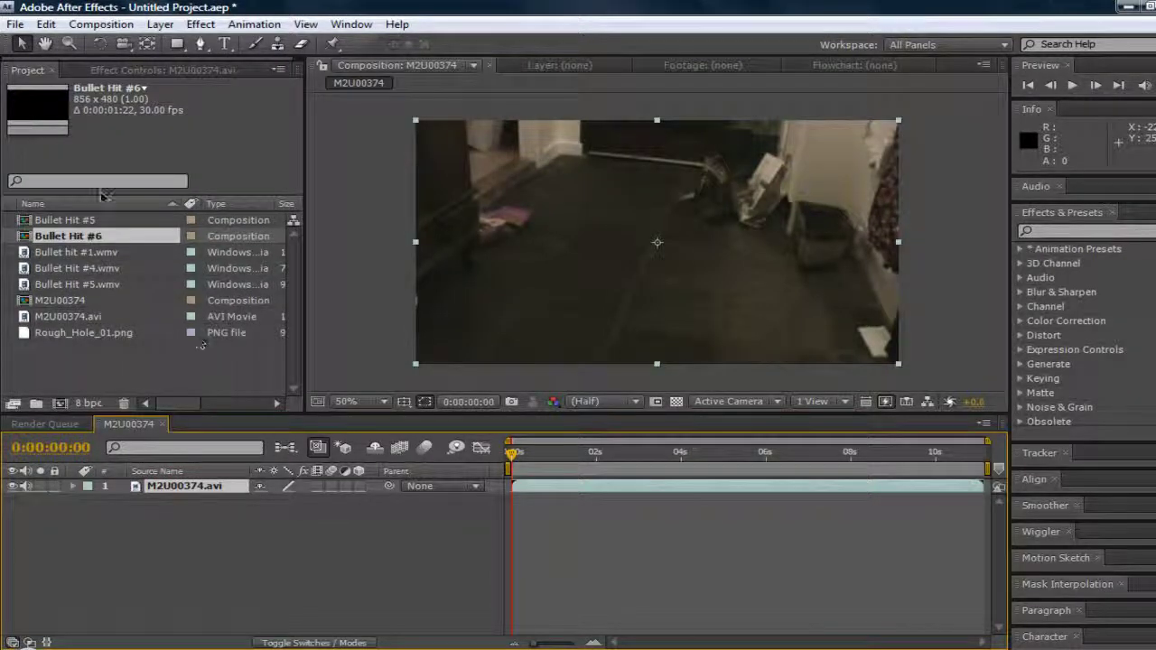
click(78, 254)
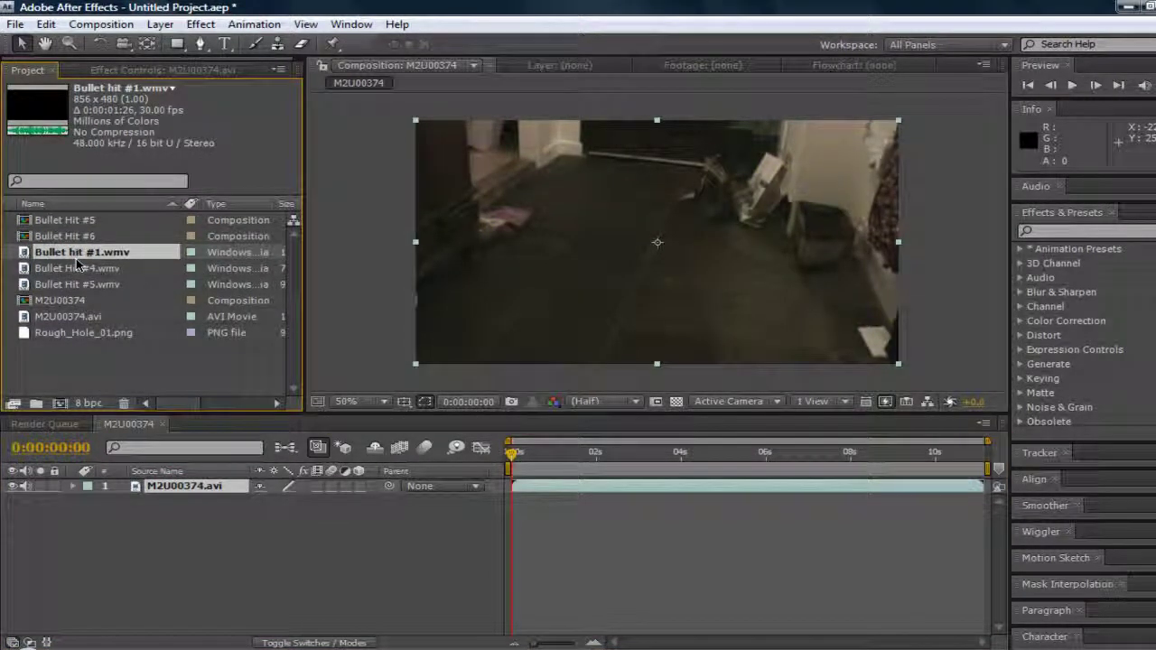
click(59, 334)
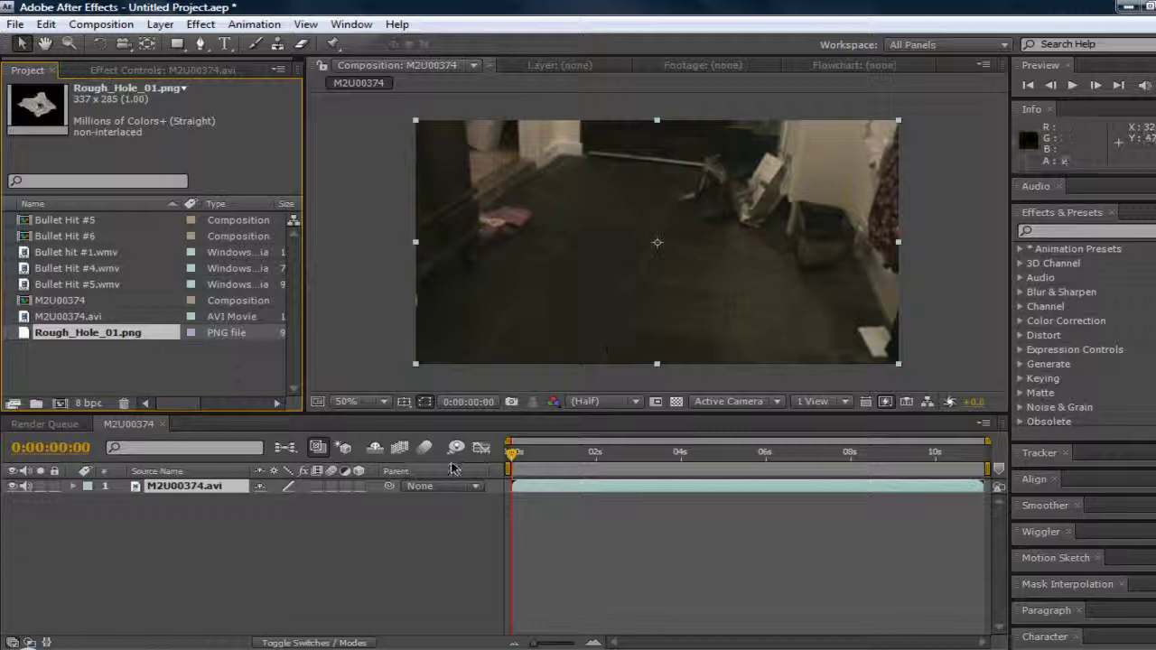
drag(514, 457, 518, 460)
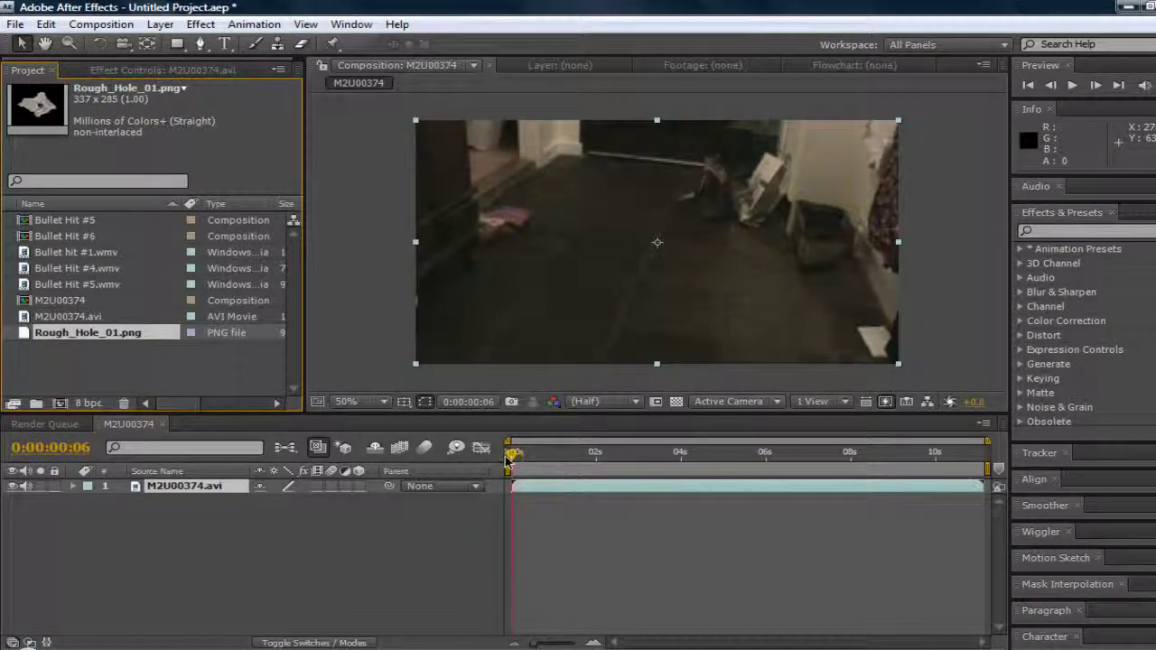
click(508, 459)
click(239, 594)
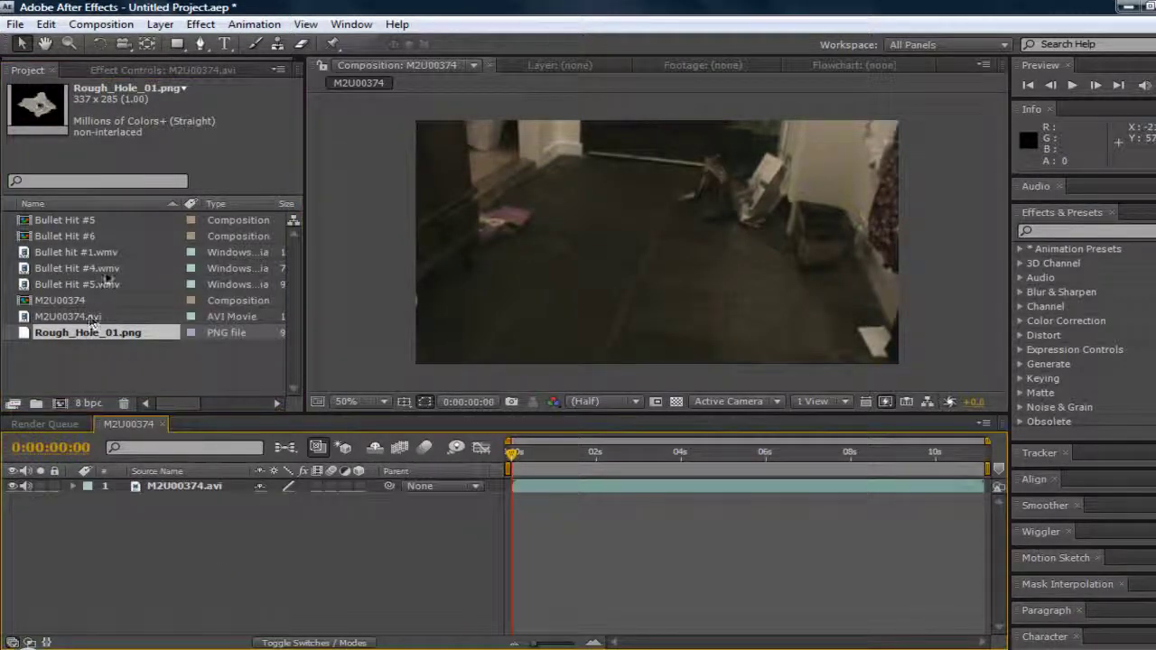
Try placing the Bullet Hit #4.wmv clip above the M2U00374.avi layer, and delete it again
click(86, 270)
drag(134, 424, 187, 537)
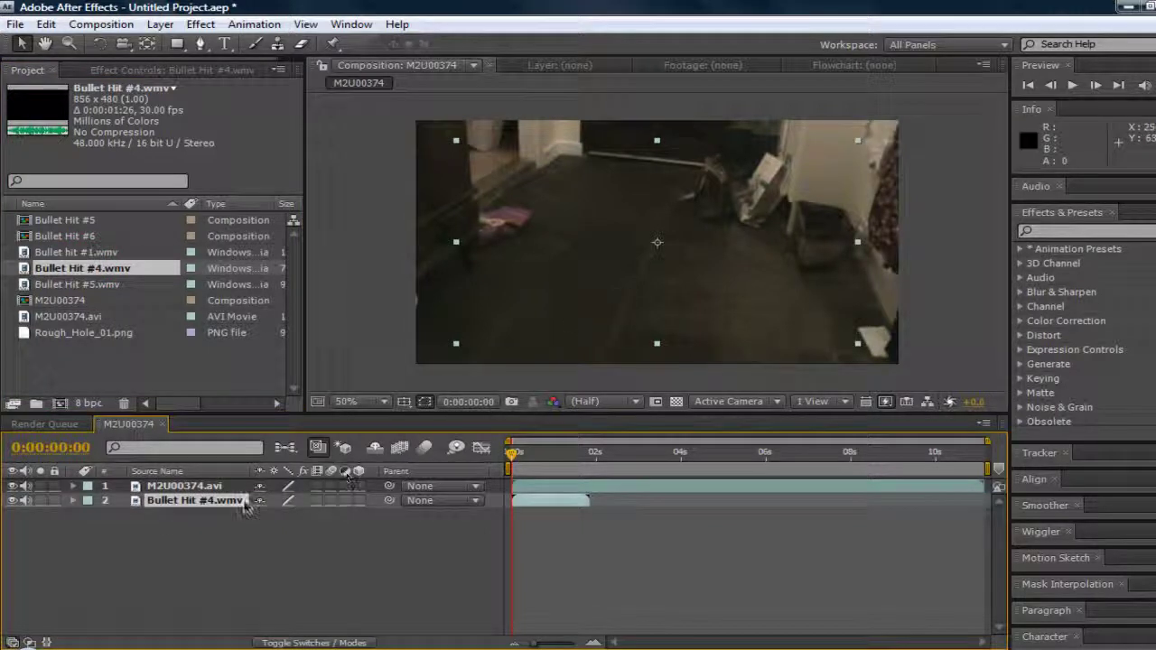
drag(249, 507, 216, 483)
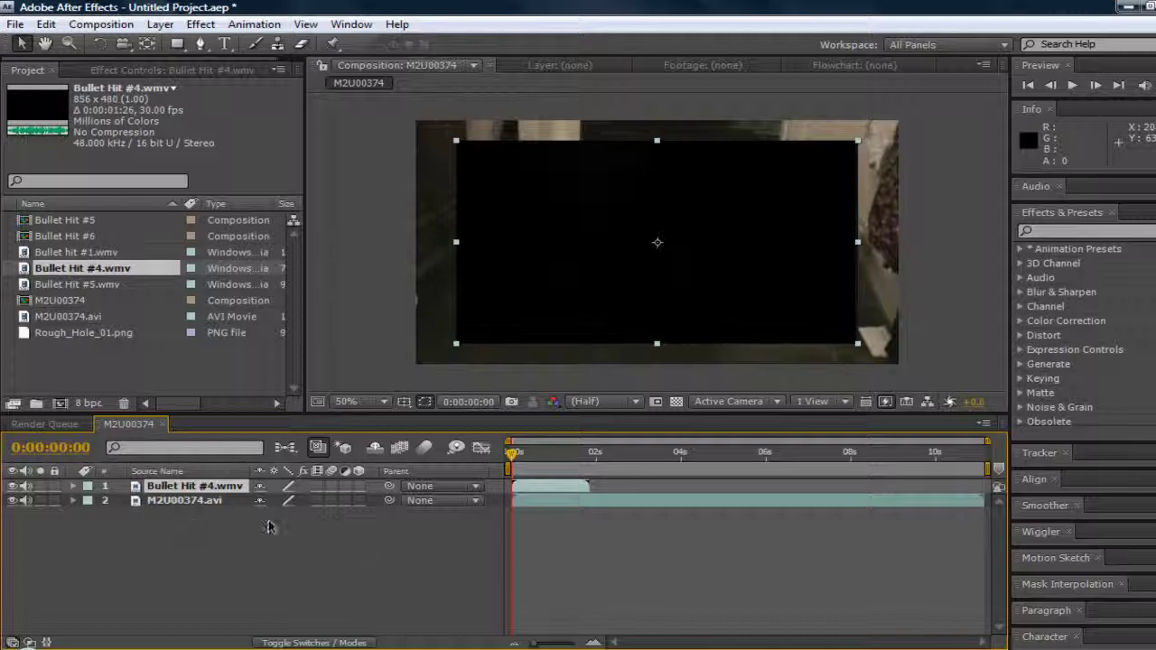
drag(528, 472, 532, 465)
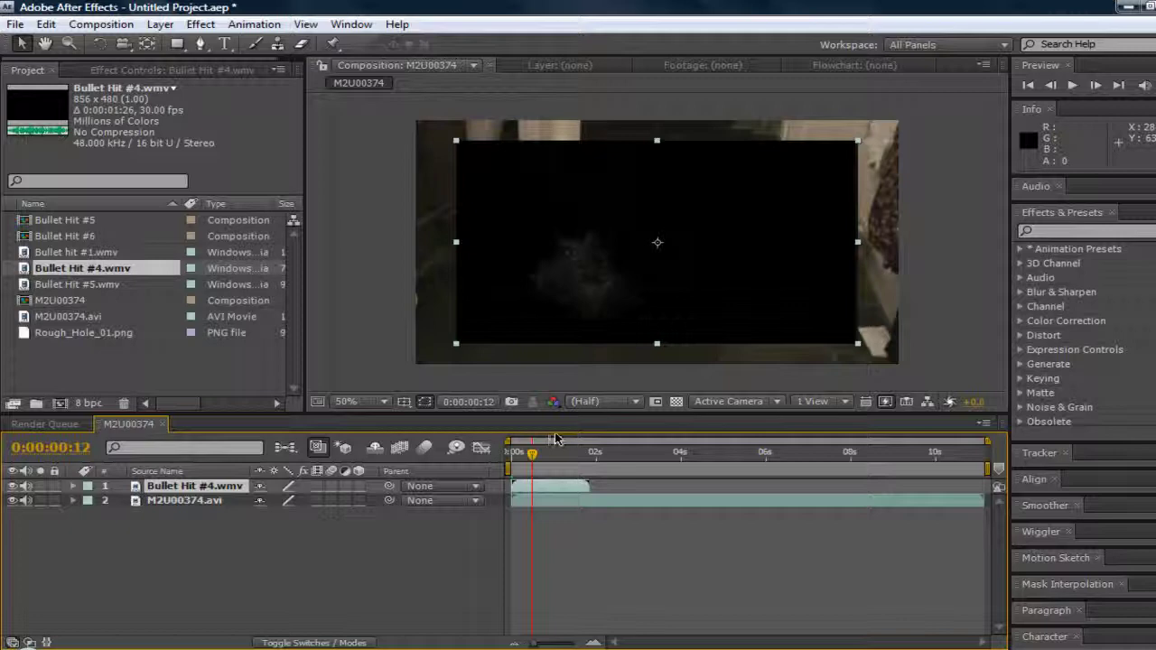
key(Delete)
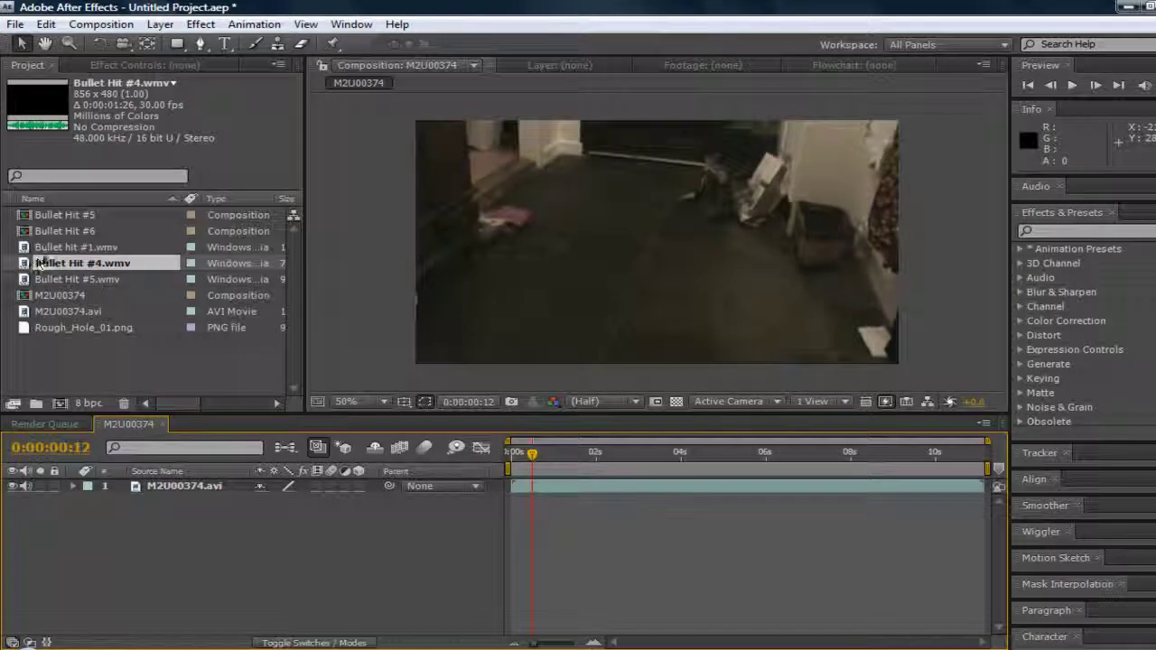
Create a new composition from Bullet Hit #4.wmv and apply the Shift Channels effect to its layer
click(50, 263)
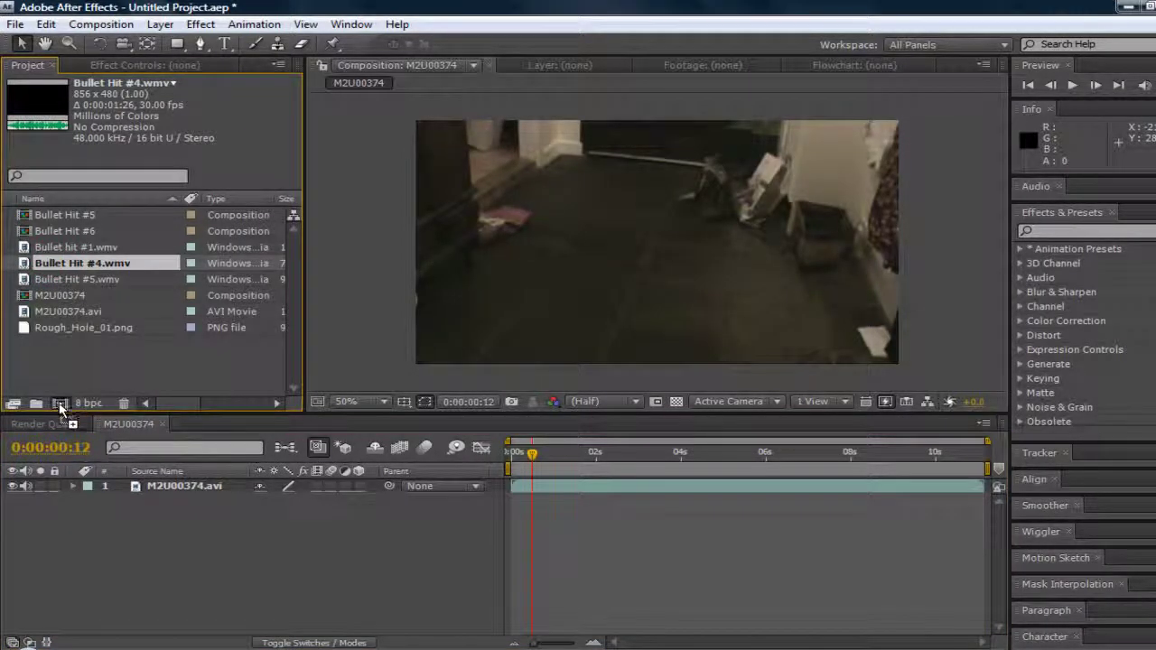
drag(62, 409, 58, 404)
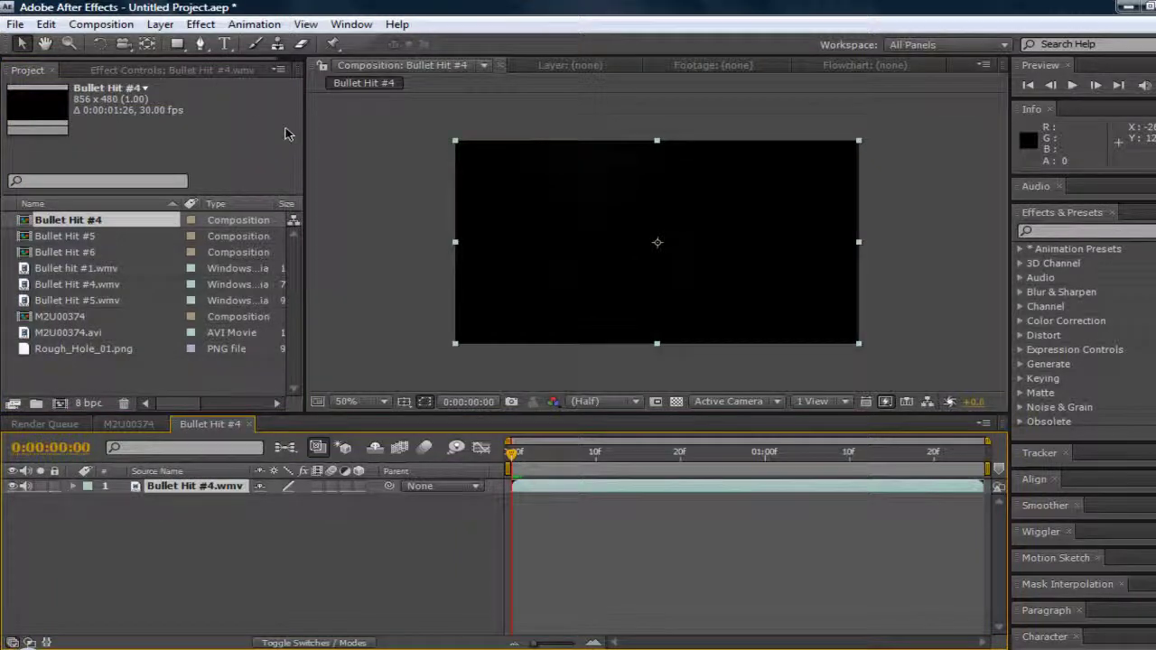
click(196, 19)
click(197, 20)
click(197, 20)
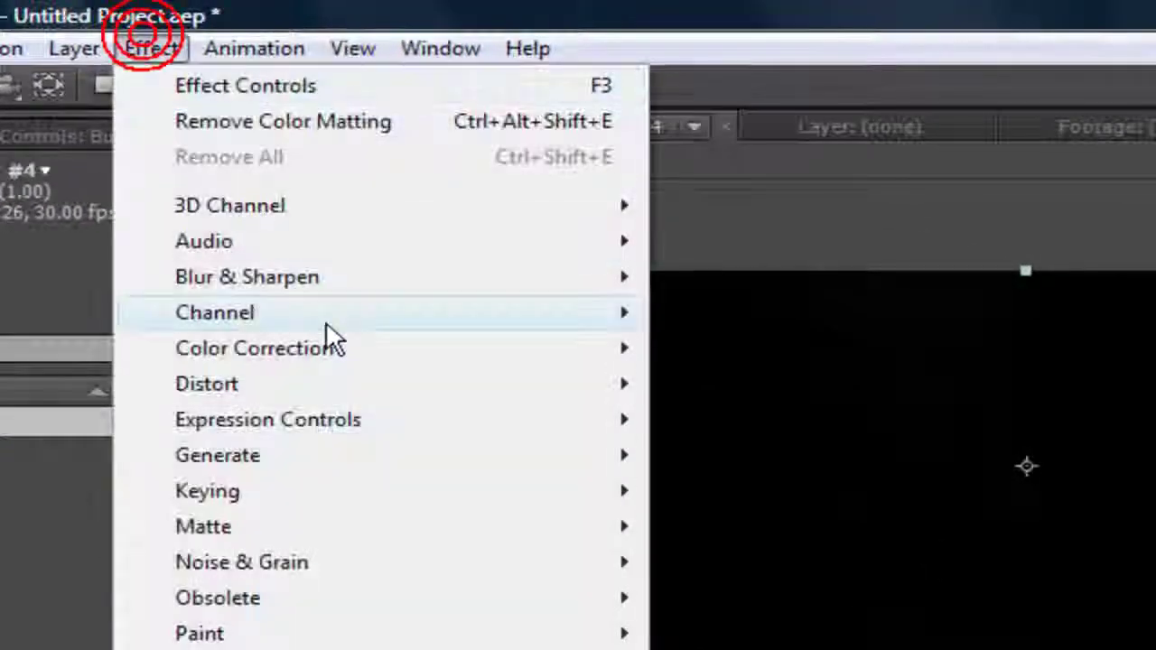
mouse_move(330, 316)
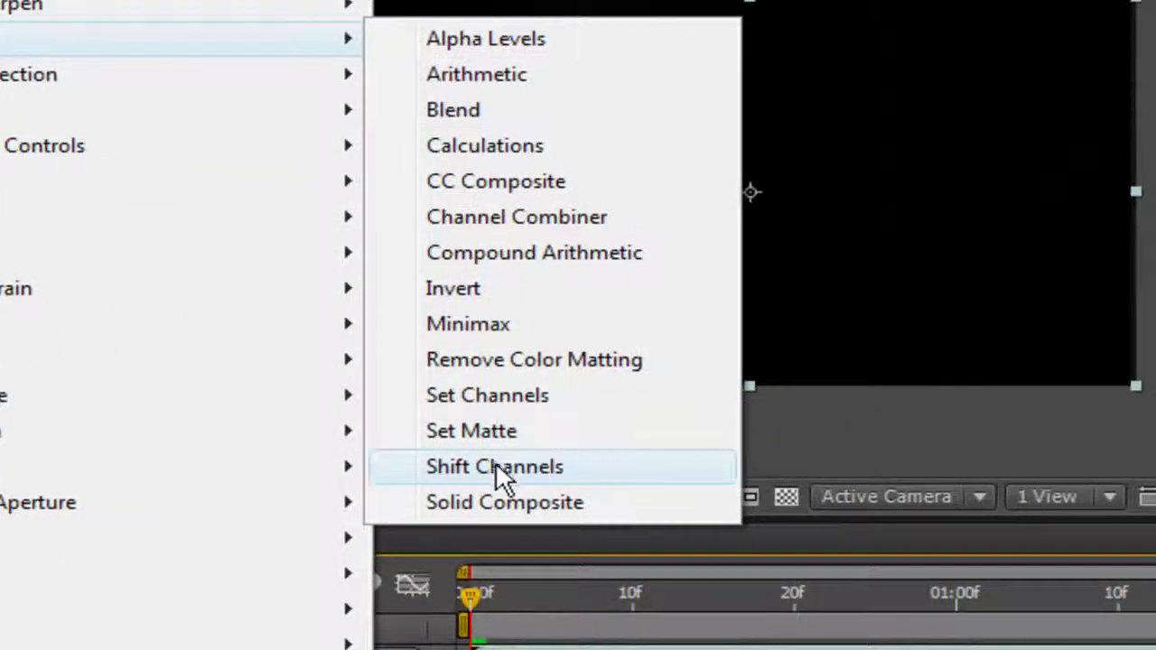
click(495, 466)
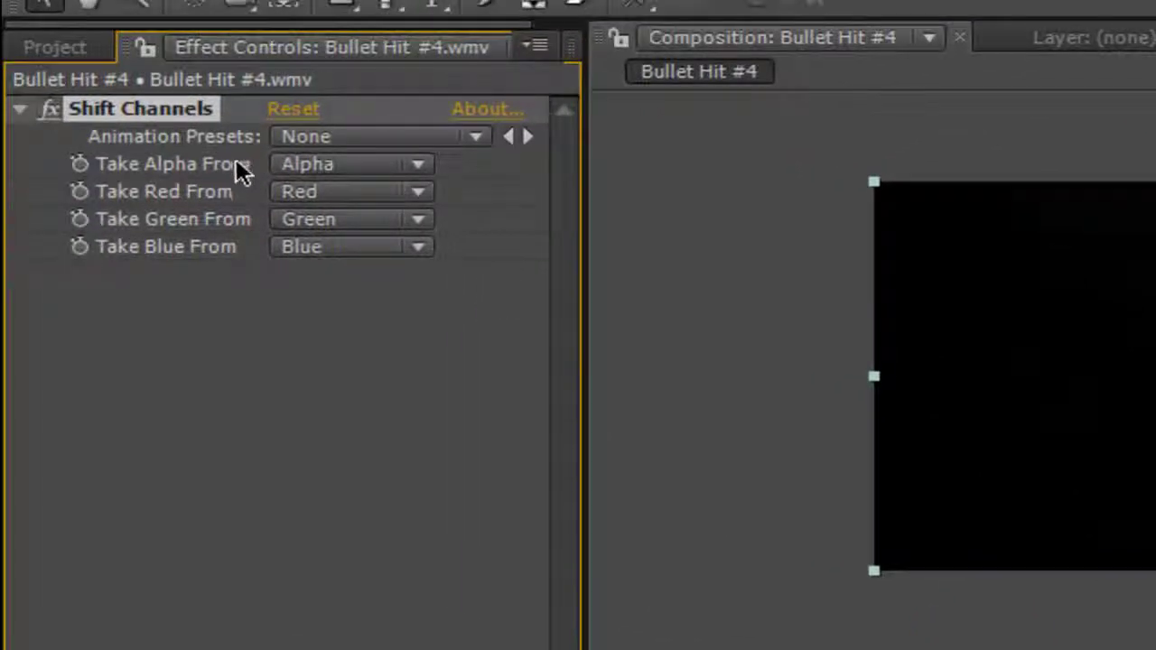
Set Shift Channels to take alpha from Luminance and add the Remove Color Matting effect to the Bullet Hit #4.wmv layer
click(336, 165)
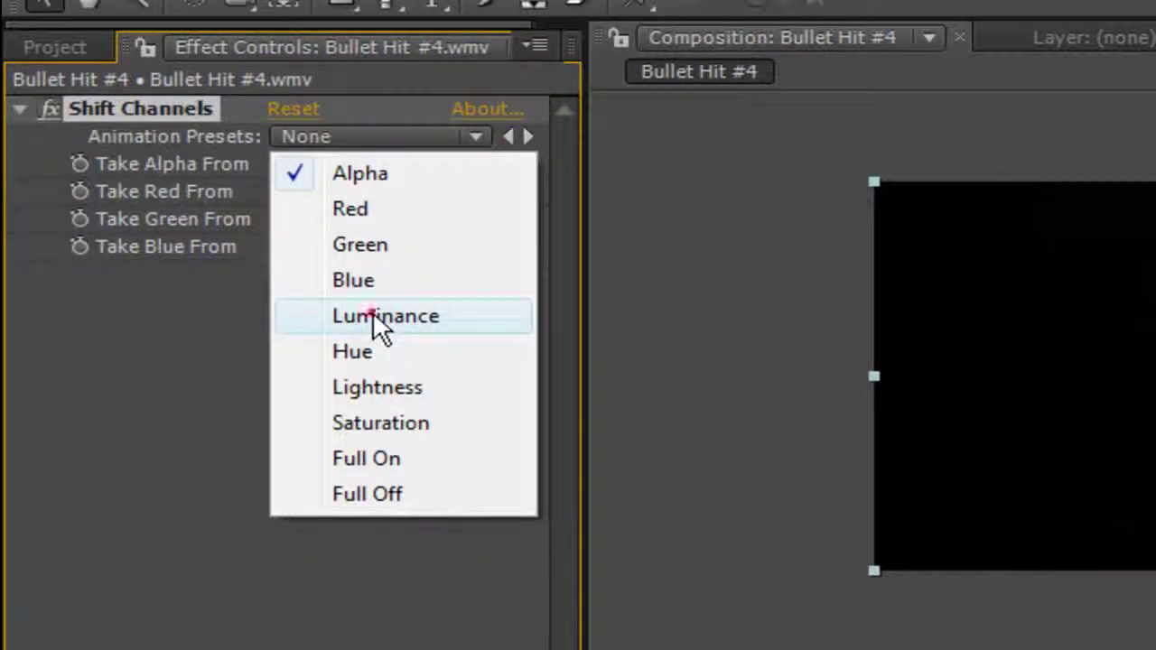
click(374, 316)
click(398, 2)
mouse_move(687, 226)
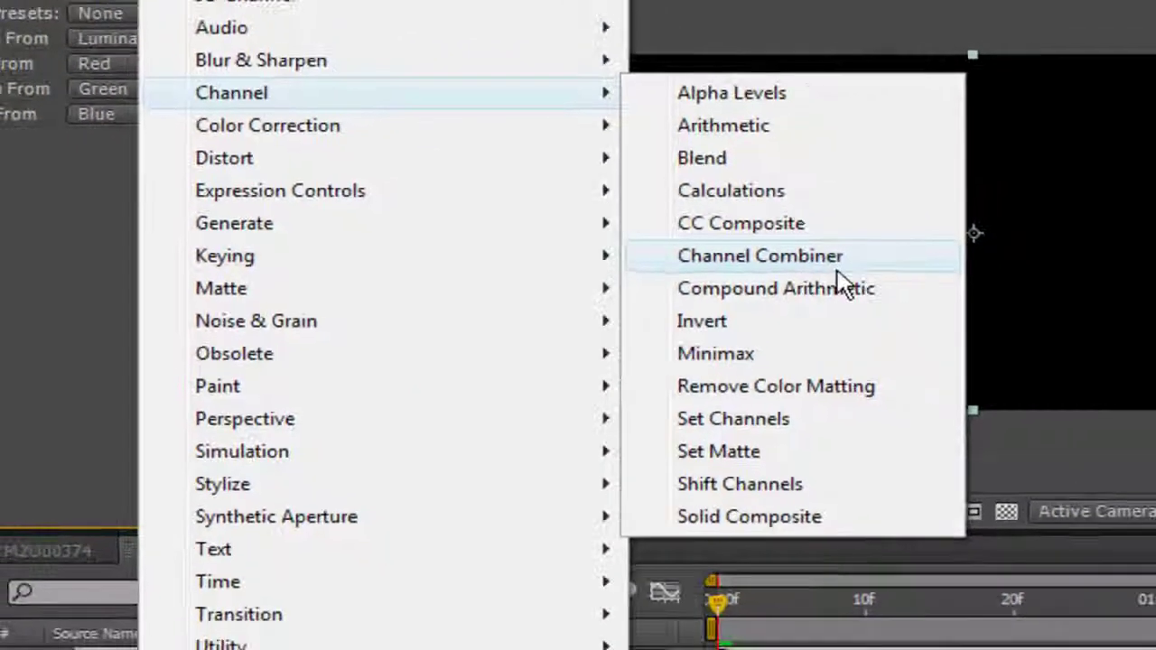
click(775, 386)
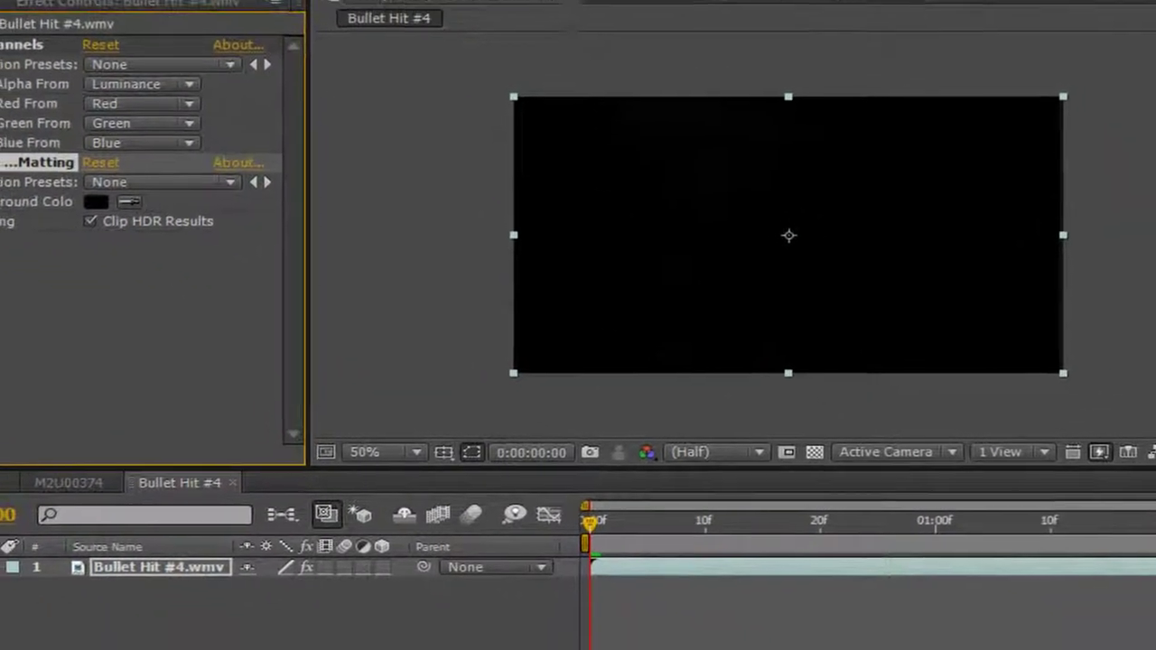
Place the Bullet Hit #4 composition over the floor in the M2U00374 composition and shift its layer to start slightly later
click(39, 83)
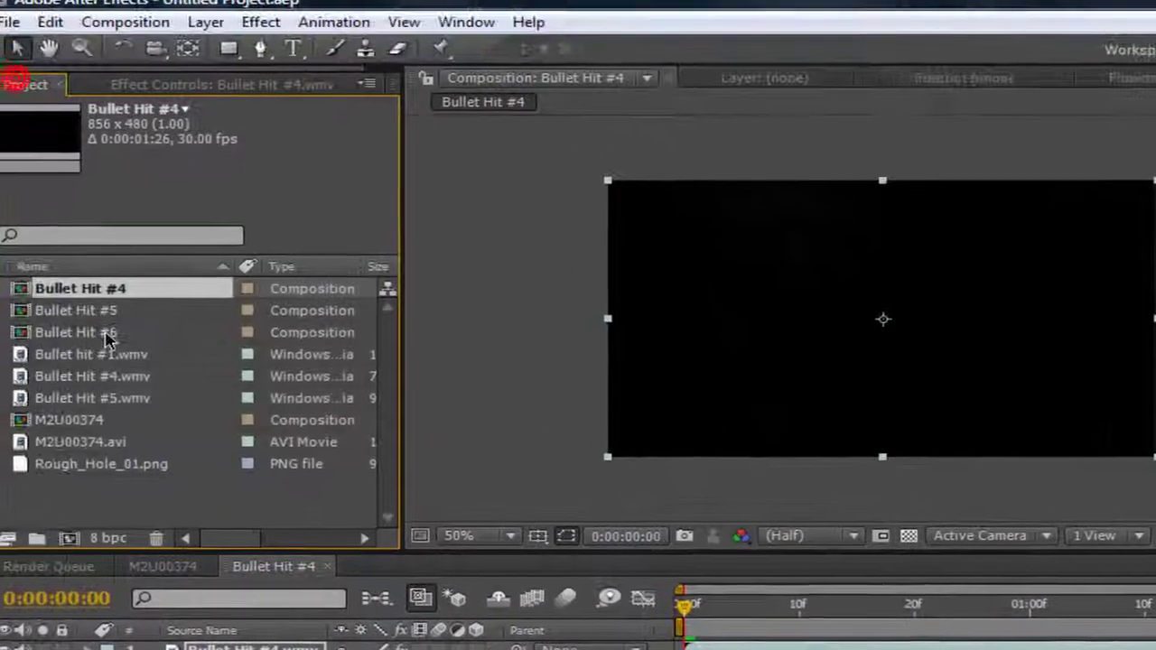
click(165, 576)
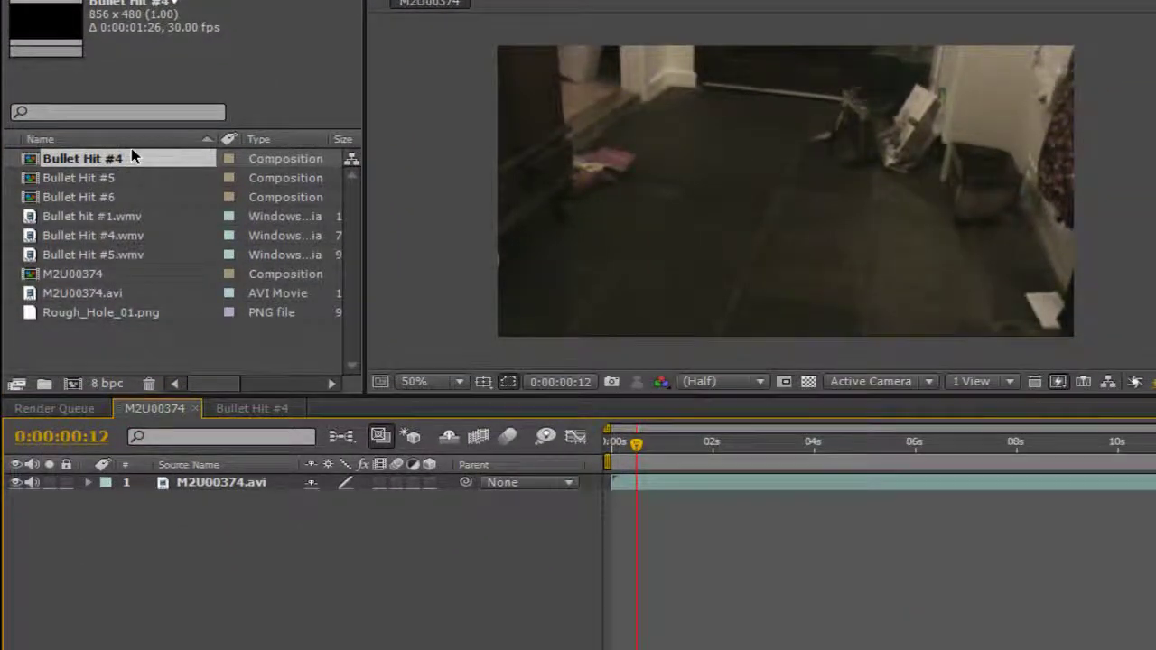
drag(129, 161, 746, 242)
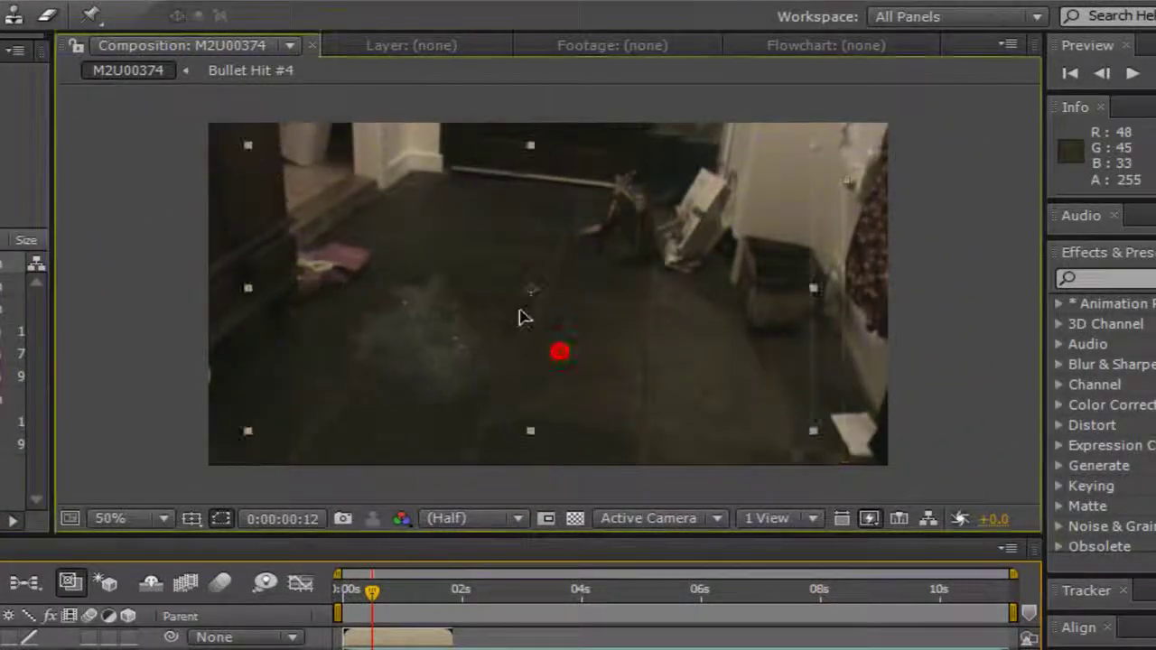
drag(550, 316, 705, 304)
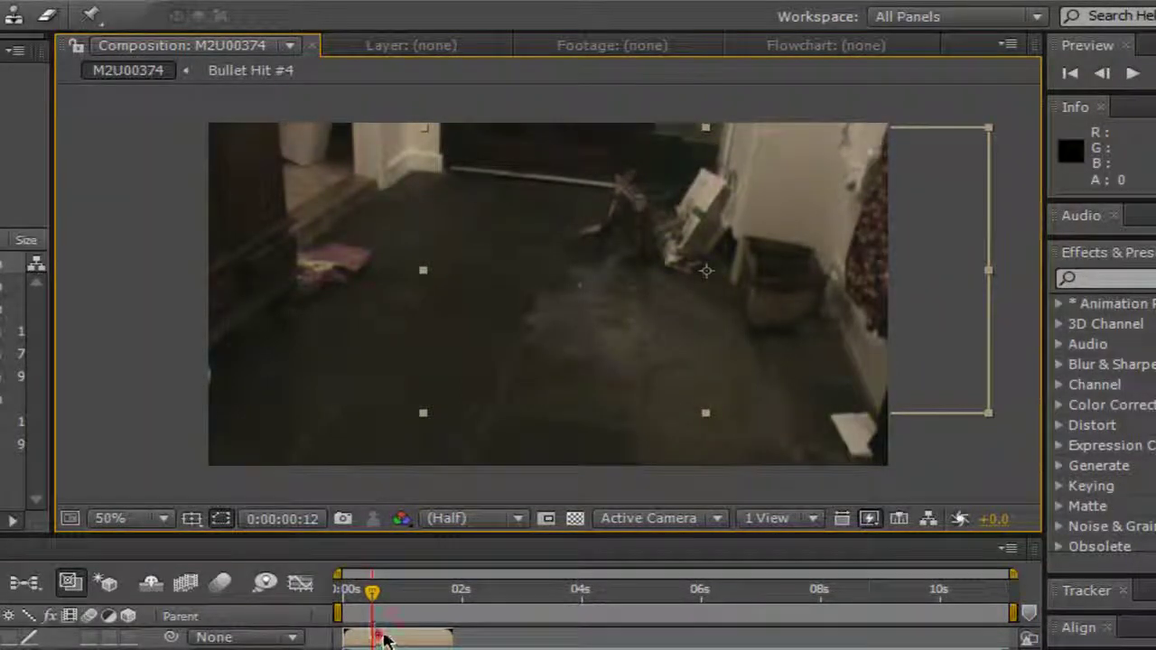
drag(385, 637, 394, 635)
mouse_move(371, 597)
mouse_down()
mouse_move(354, 596)
mouse_move(379, 601)
mouse_up()
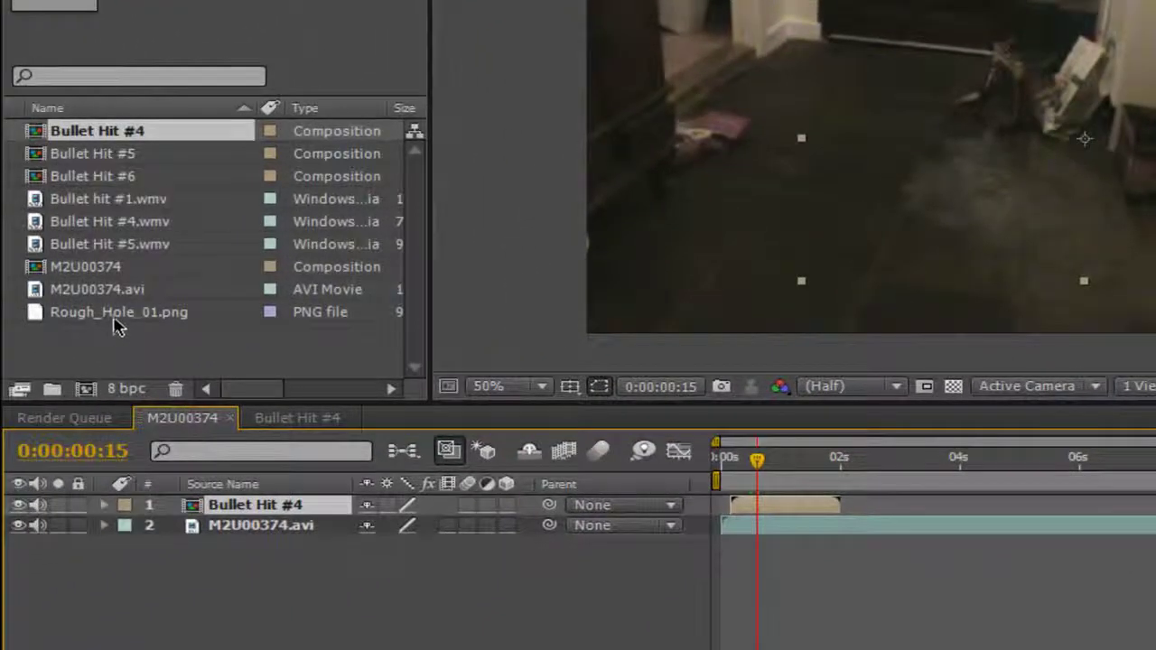
Add Rough_Hole_01.png to the floor near the dust, scale it down, and align its layer start with Bullet Hit #4
drag(114, 321, 978, 259)
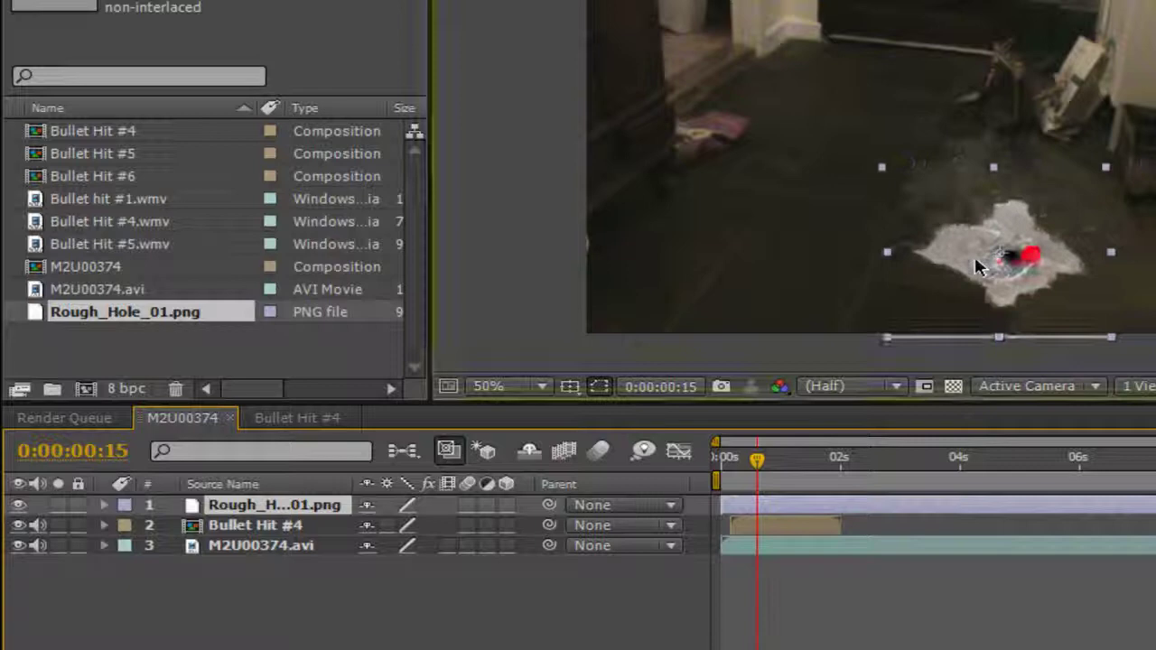
drag(871, 167, 935, 220)
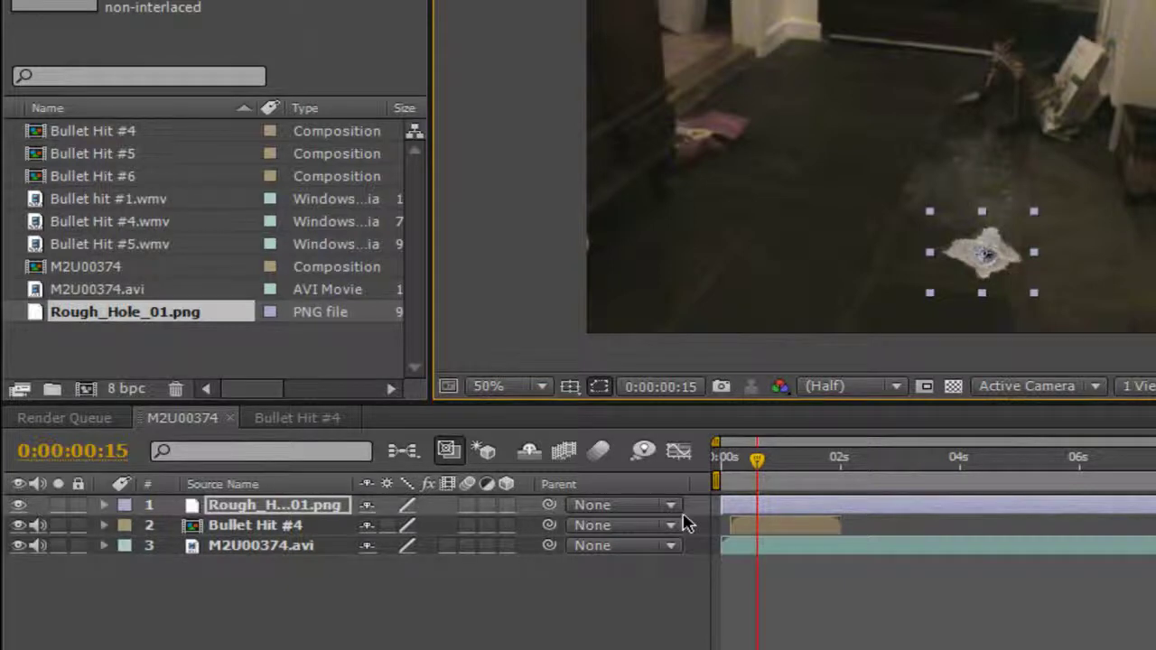
drag(744, 508, 749, 506)
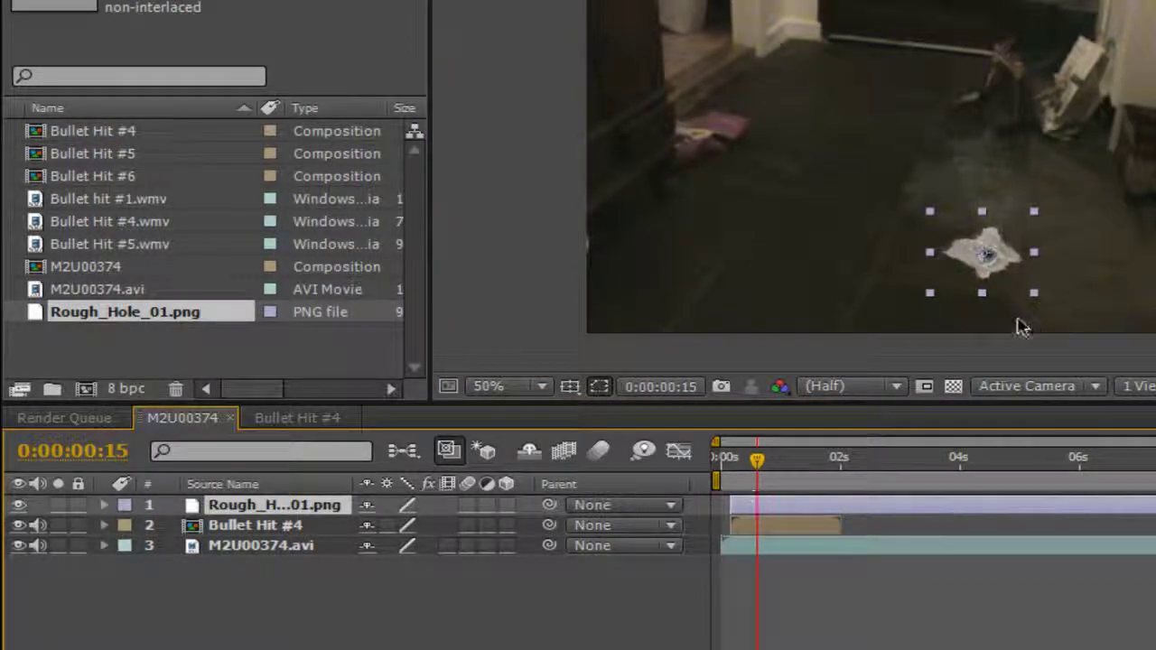
Move the Rough_Hole_01.png layer beneath Bullet Hit #4 and shrink the hole further on the floor
drag(999, 281, 1002, 274)
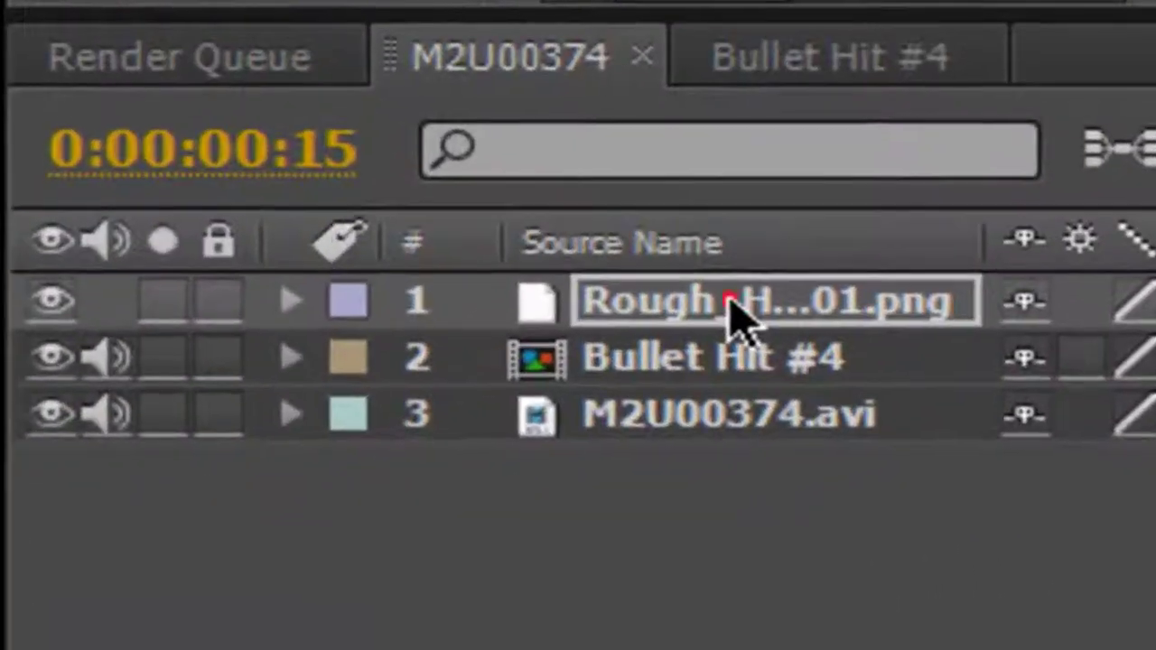
drag(550, 378, 537, 443)
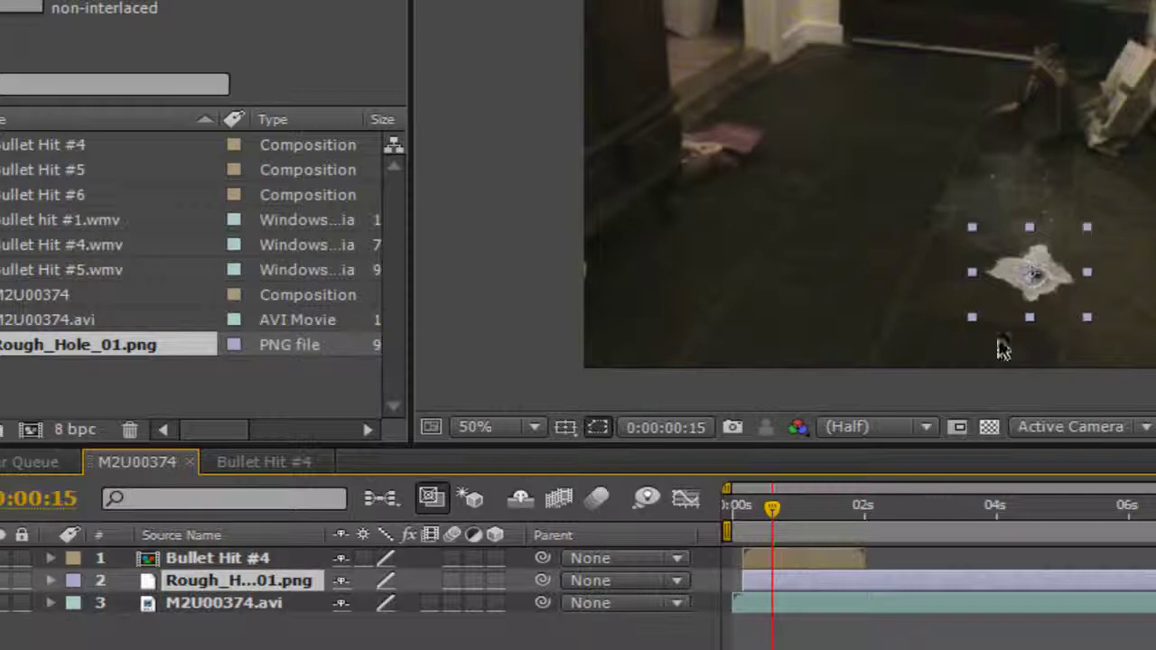
drag(1028, 262, 1055, 278)
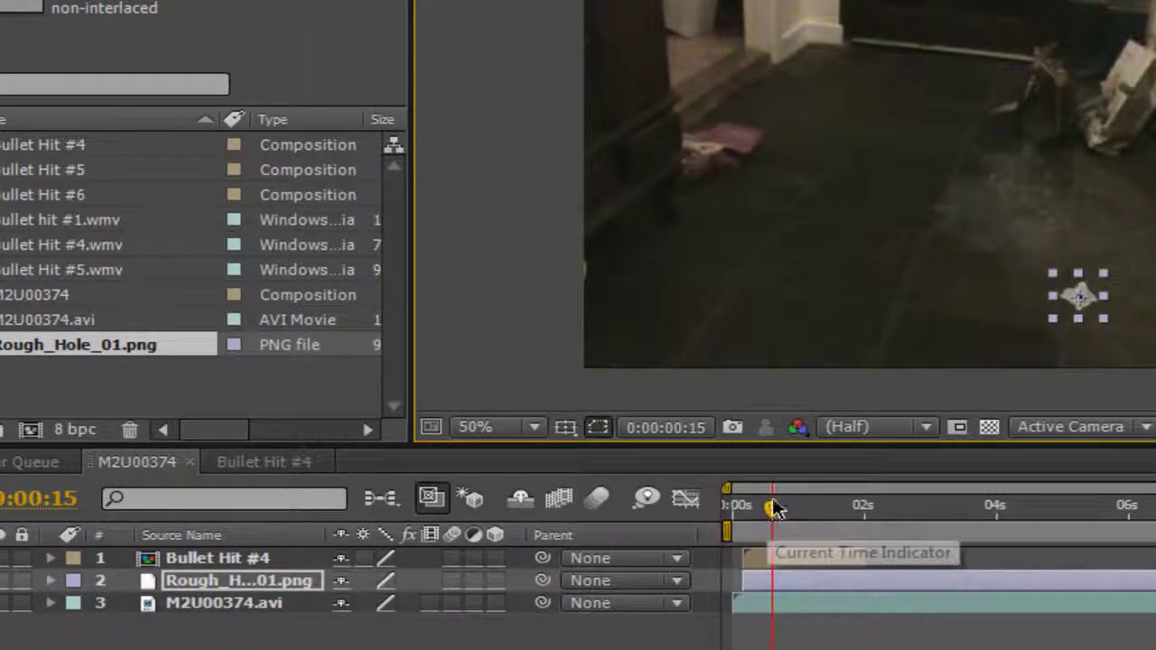
Delay the start of the Rough_Hole_01.png layer to just after 0:00:00:05 and move the hole to the dust's origin at 0:00:00:07
drag(768, 511, 745, 510)
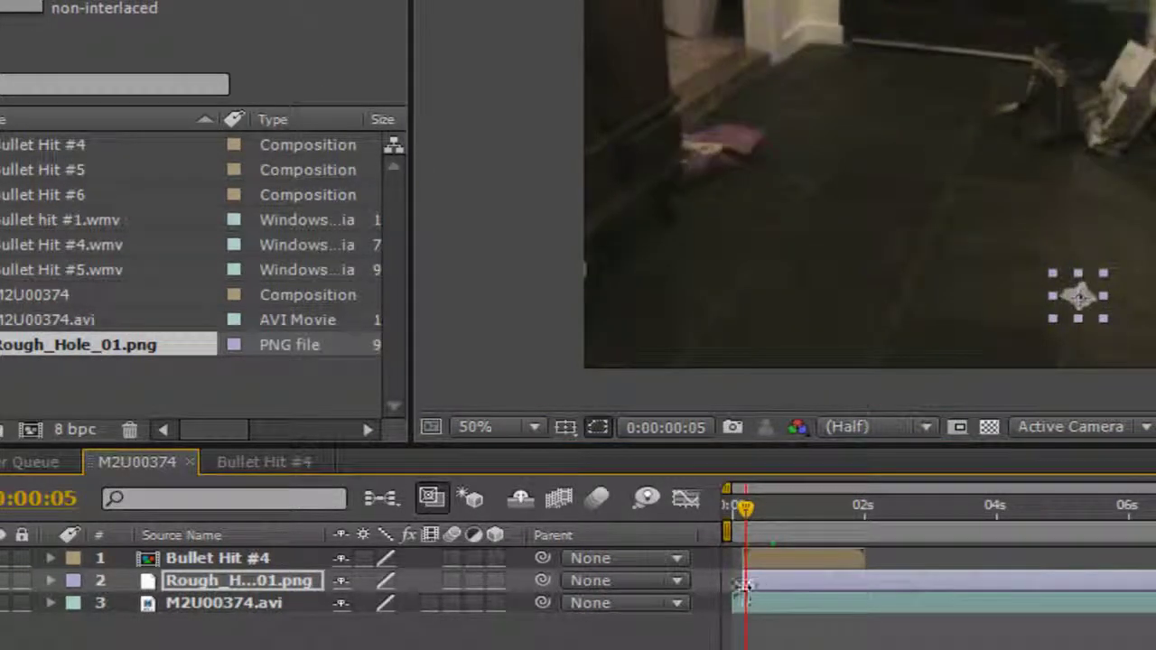
click(746, 581)
drag(745, 582, 748, 582)
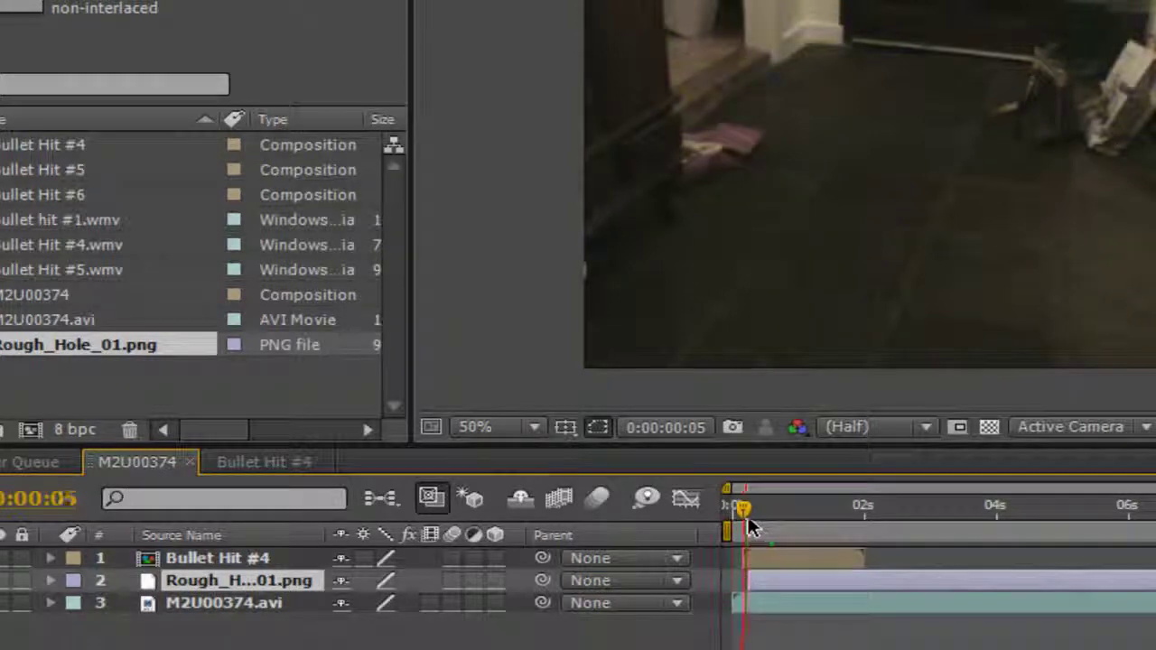
drag(753, 511, 755, 510)
drag(1095, 298, 1049, 291)
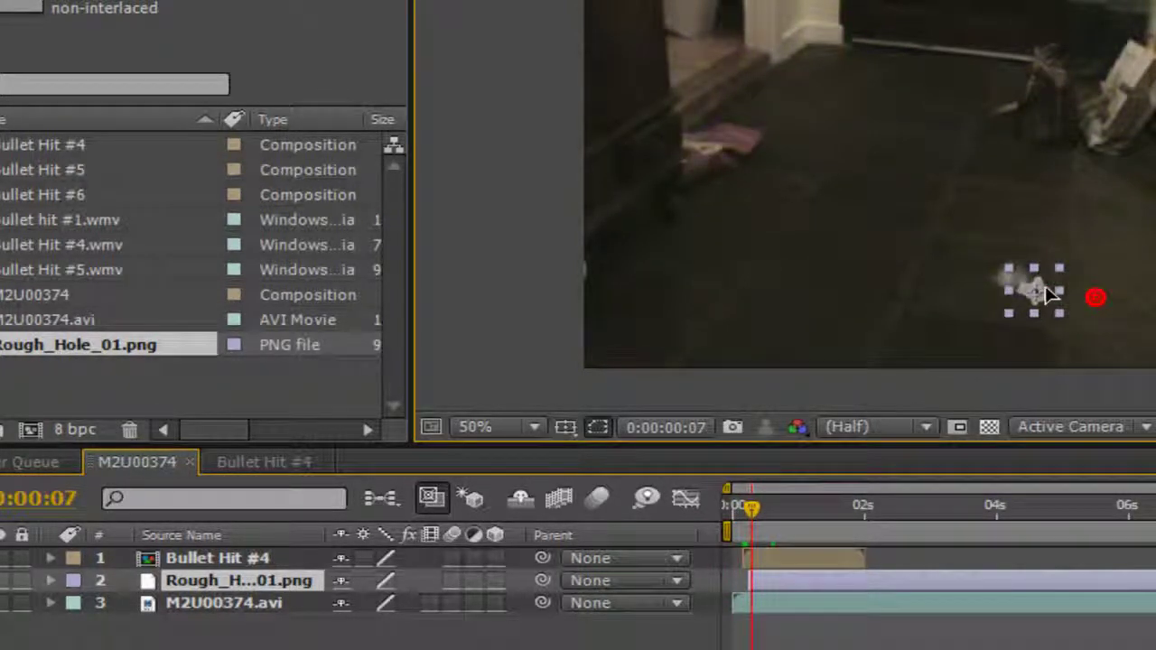
key(Return)
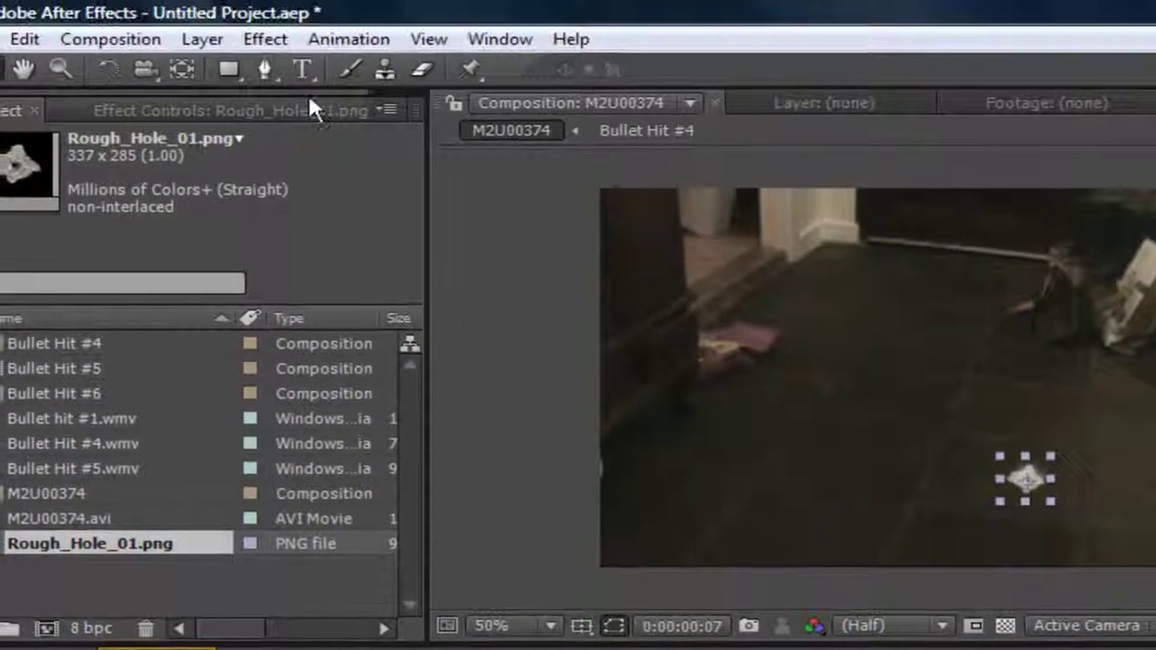
Apply Levels to the Rough_Hole_01.png layer and darken the hole with Input Black 102 and Gamma 0.80
click(275, 43)
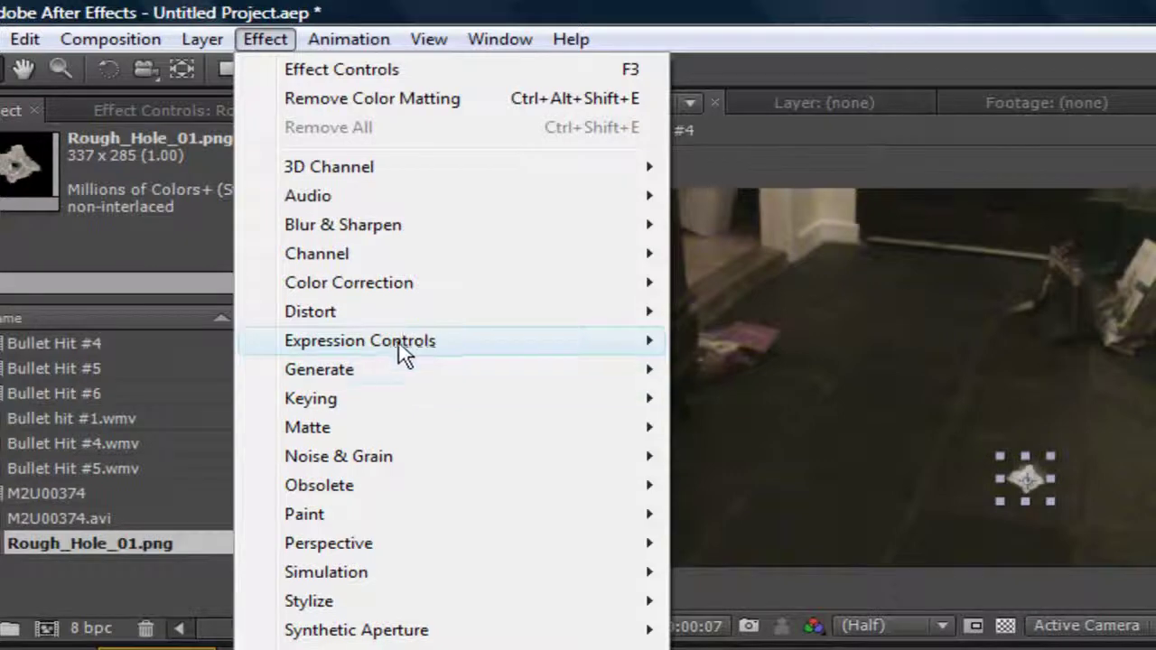
mouse_move(397, 347)
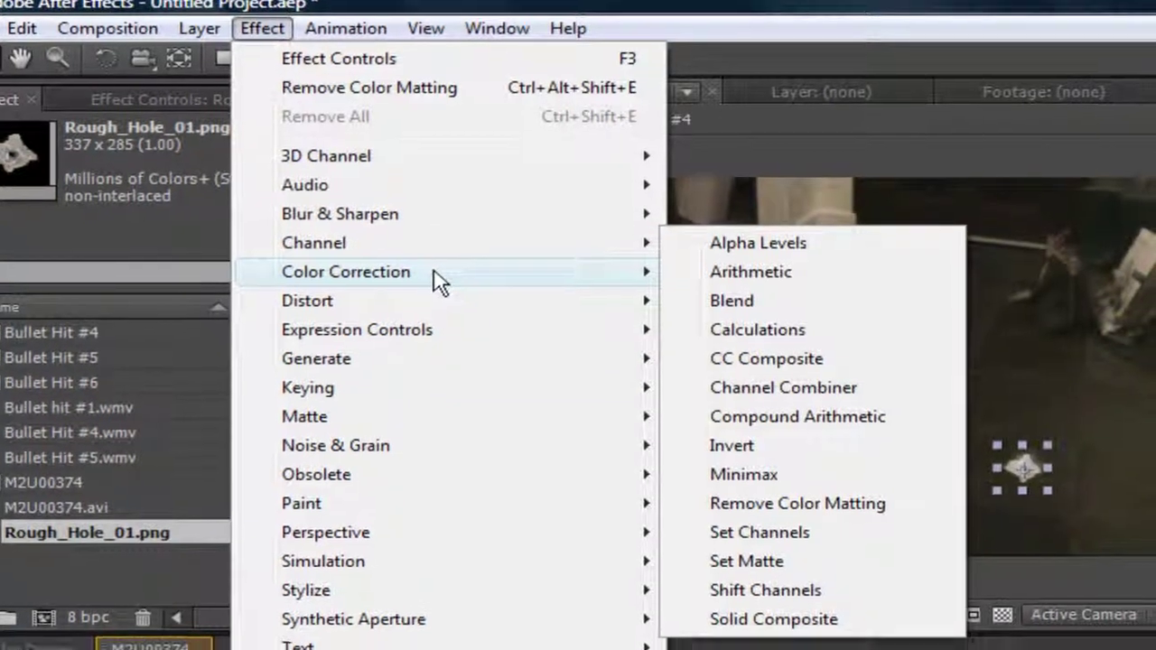
mouse_move(433, 282)
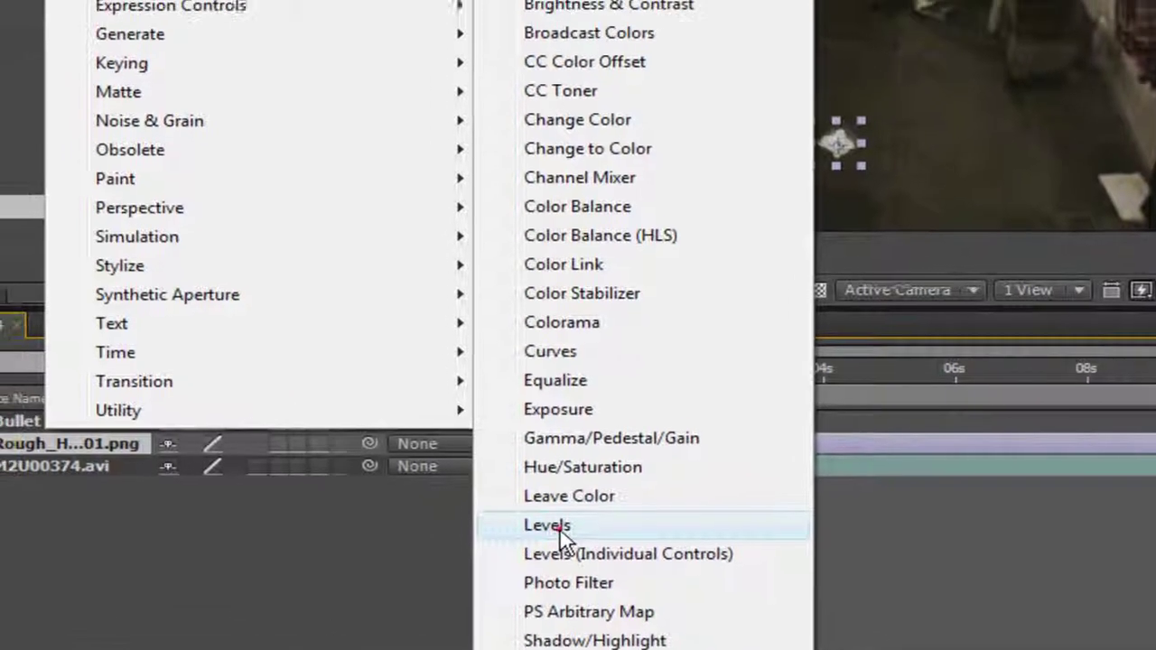
click(539, 508)
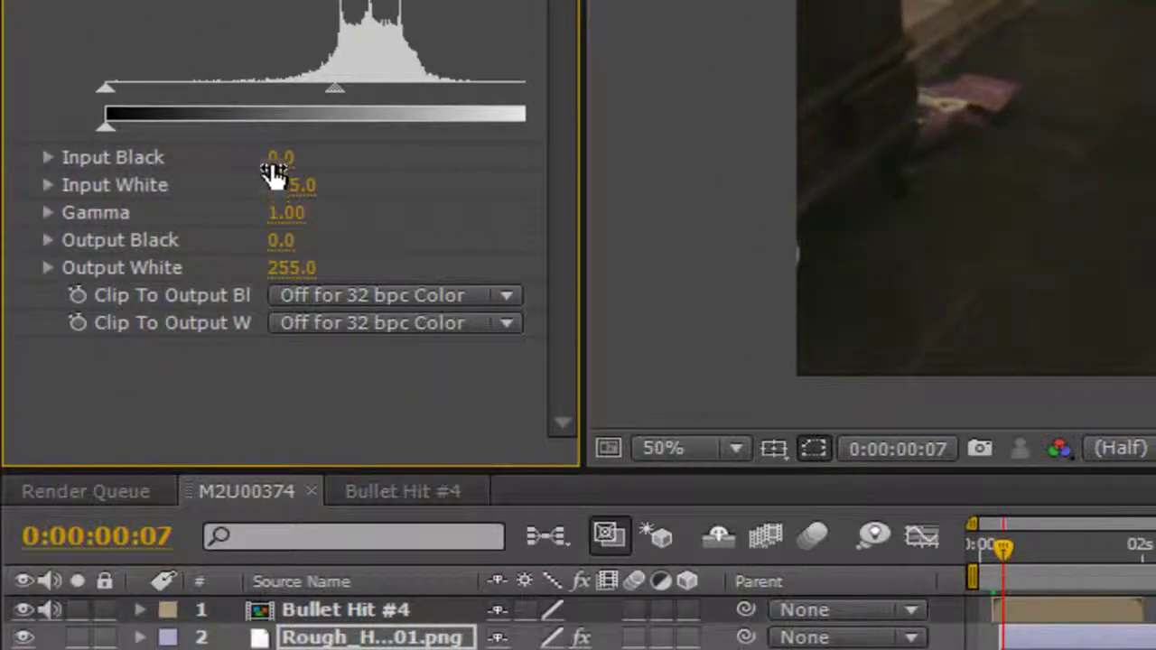
drag(273, 172, 368, 161)
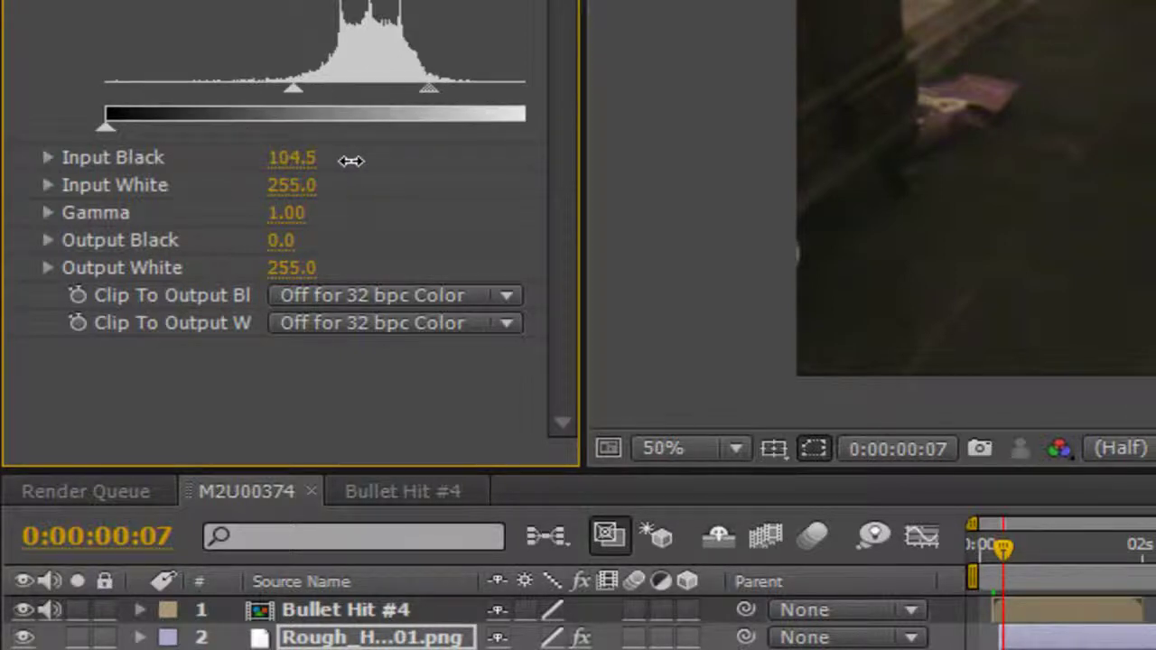
drag(105, 126, 146, 120)
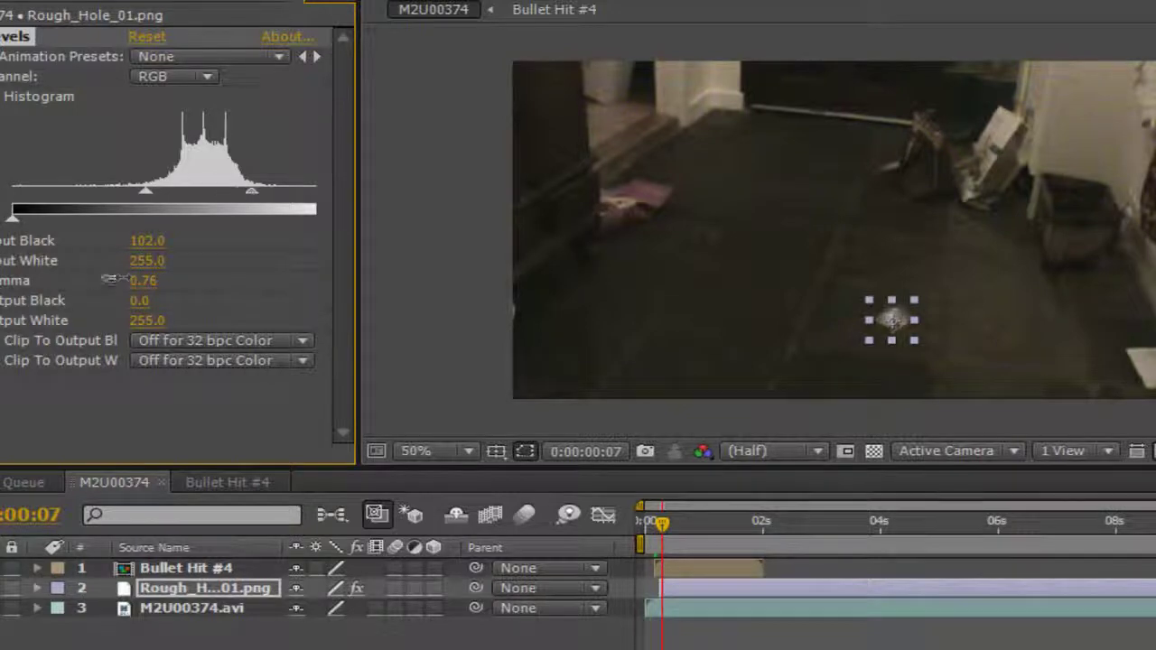
drag(109, 280, 113, 280)
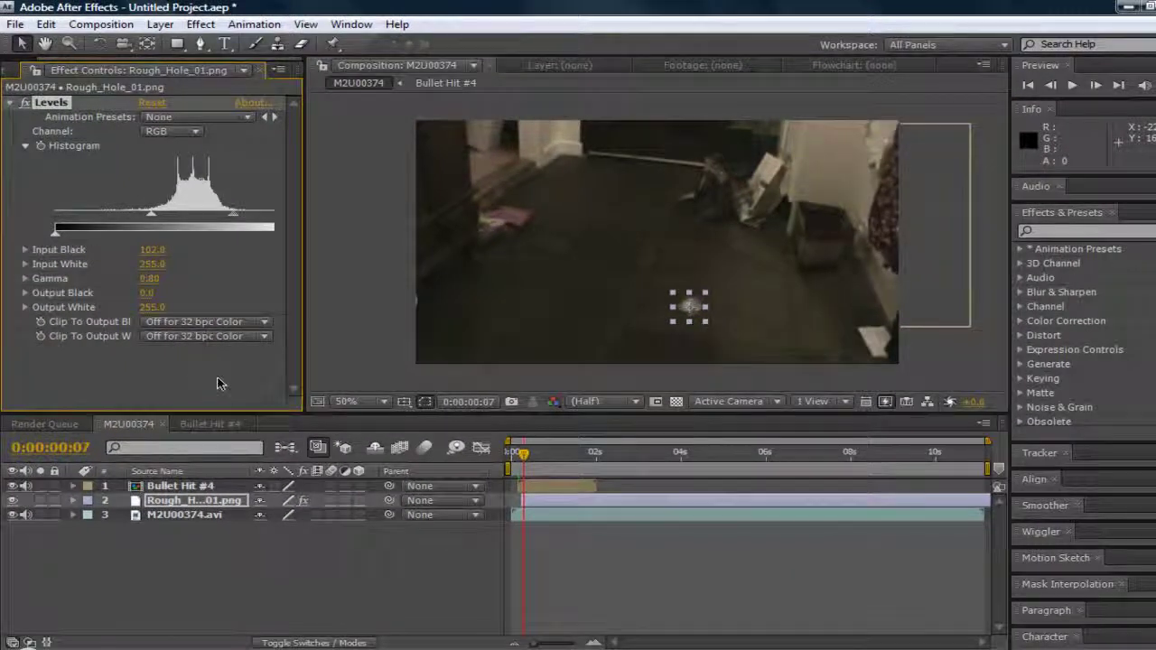
click(248, 602)
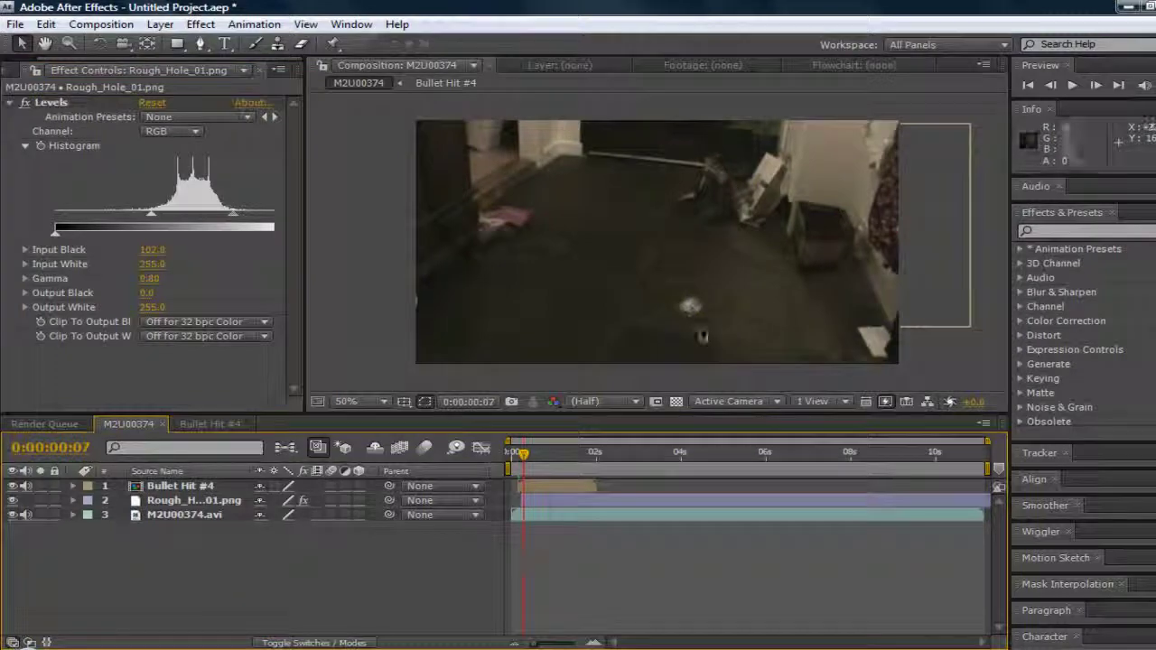
Add a Box Blur effect to the Rough_Hole_01.png layer with a Blur Radius of 28
click(522, 499)
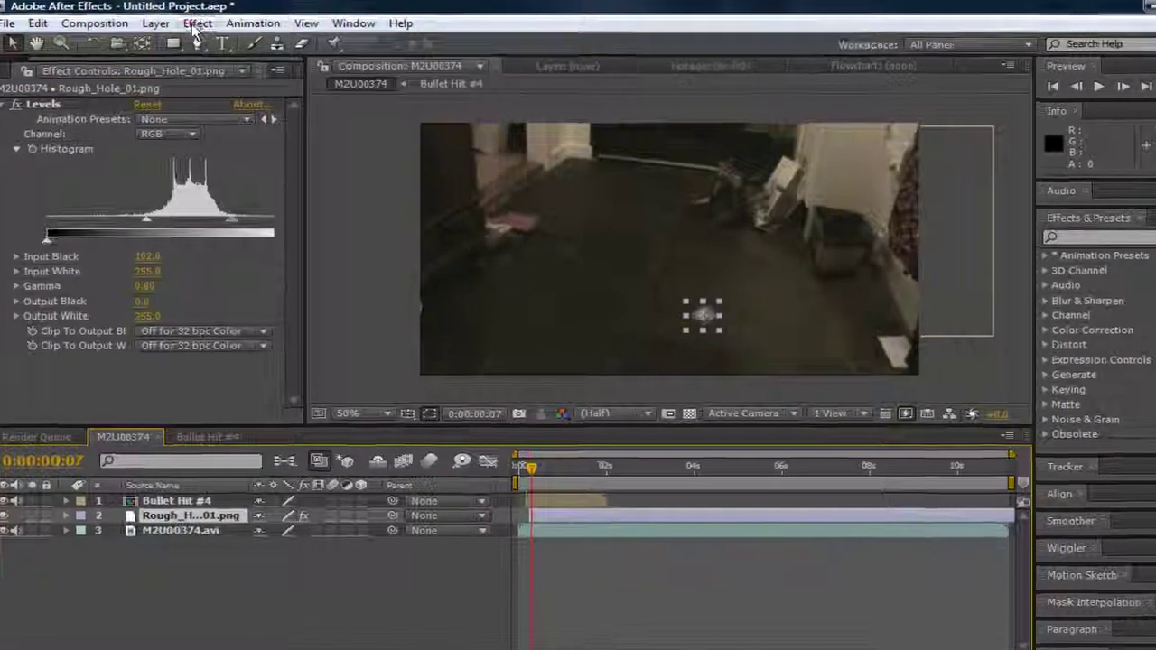
click(200, 23)
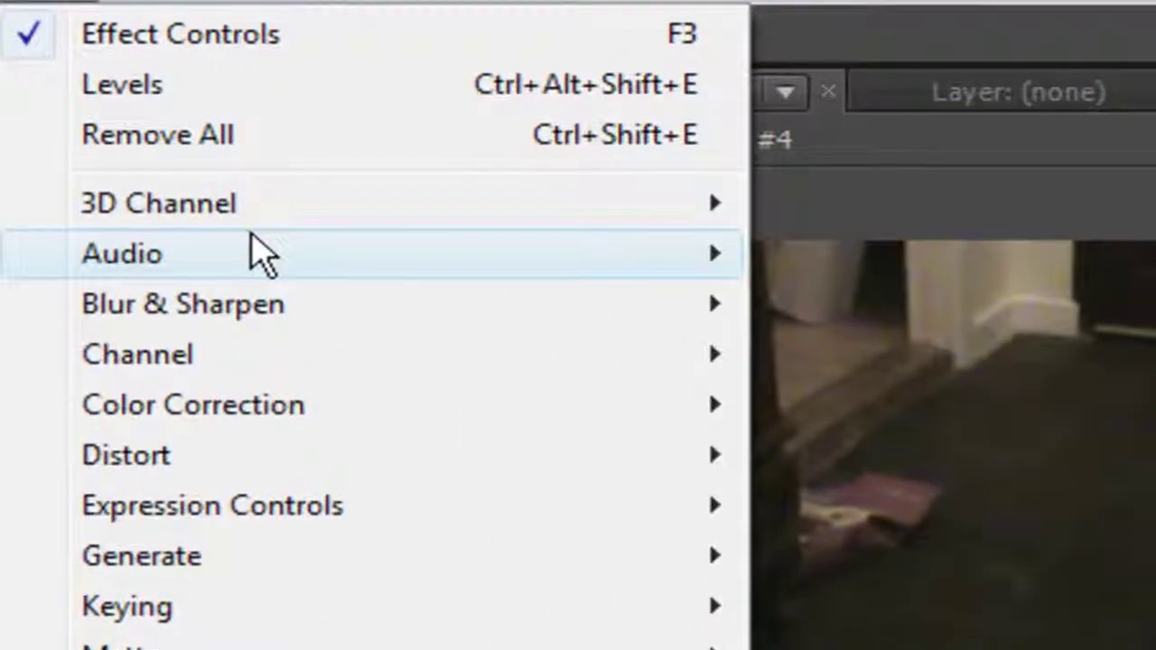
mouse_move(382, 325)
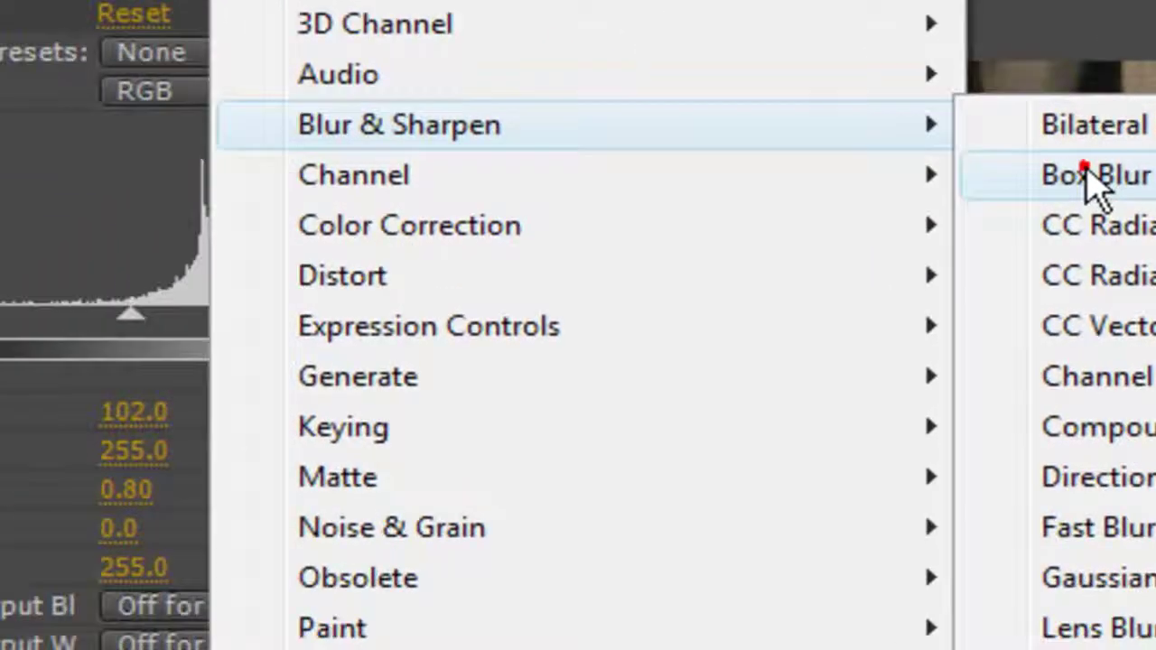
click(880, 357)
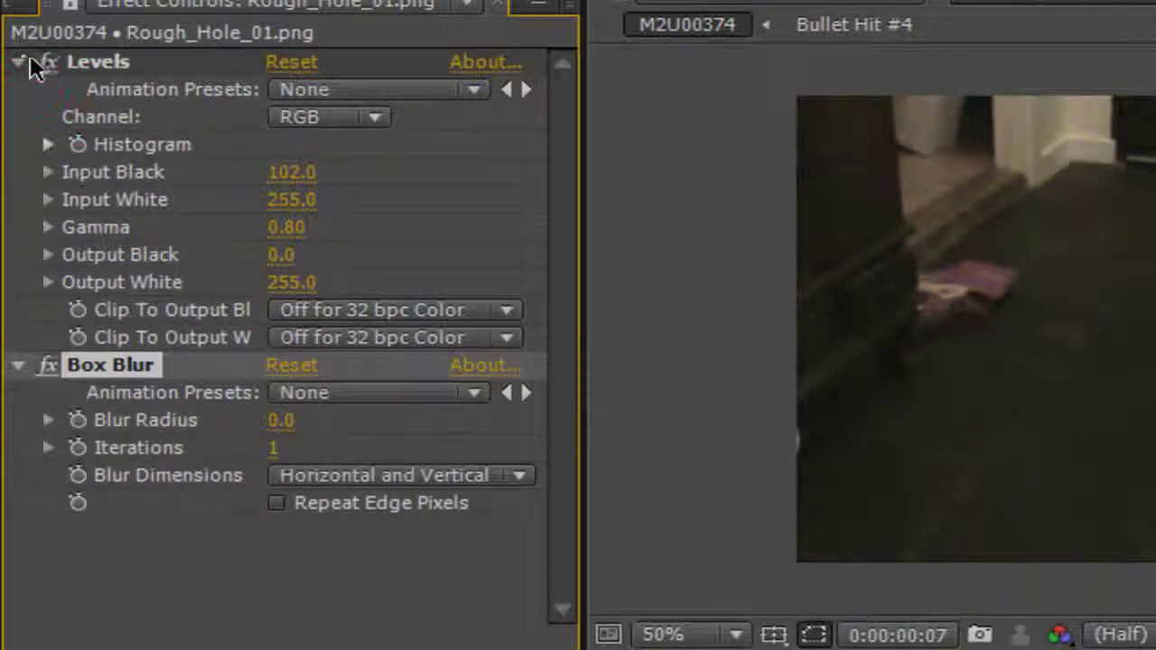
click(20, 62)
click(275, 142)
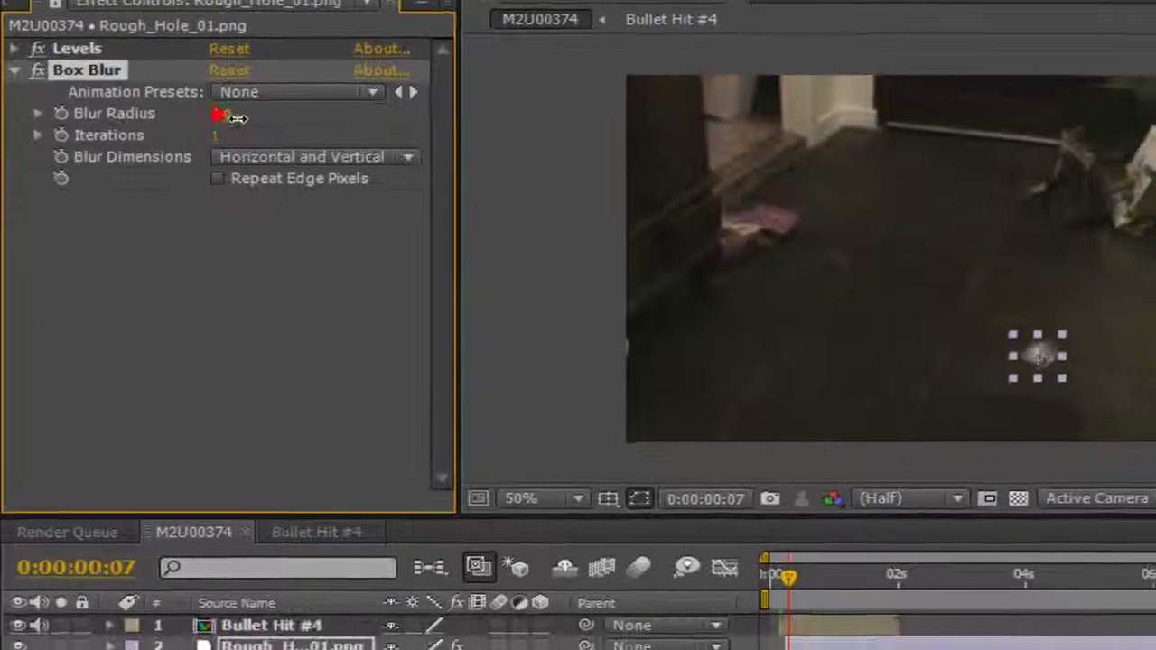
drag(236, 117, 263, 118)
key(ctrl+shift+a)
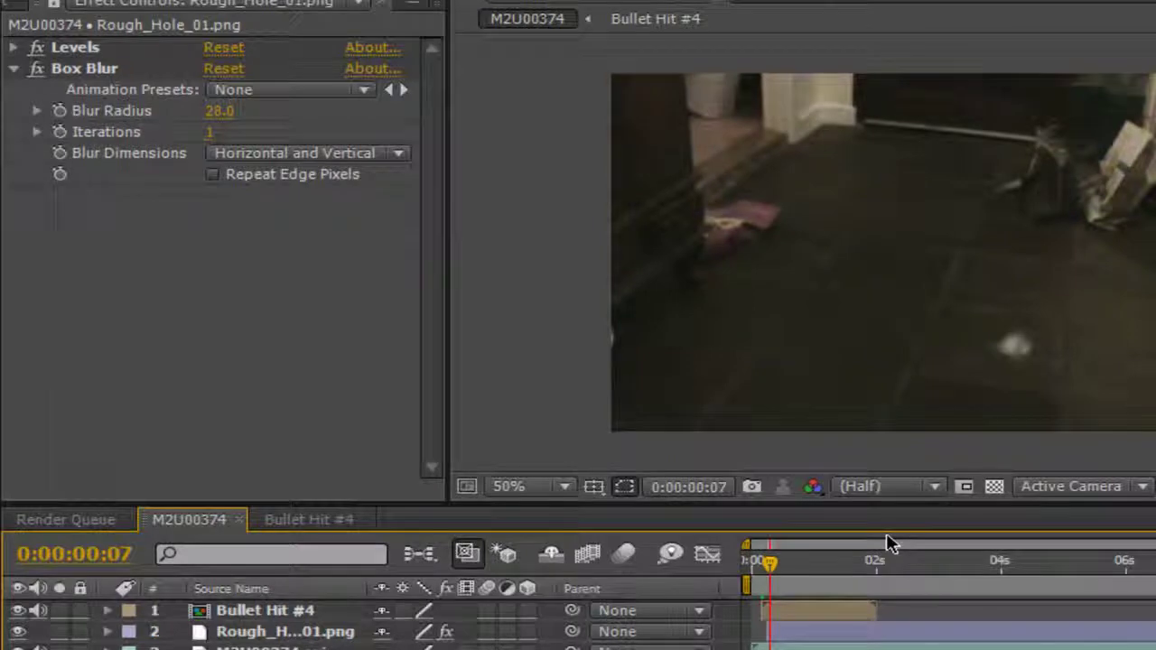
Preview the hit up to 0:00:00:13 and apply the Color Balance effect to the M2U00374.avi layer
key(KP_0)
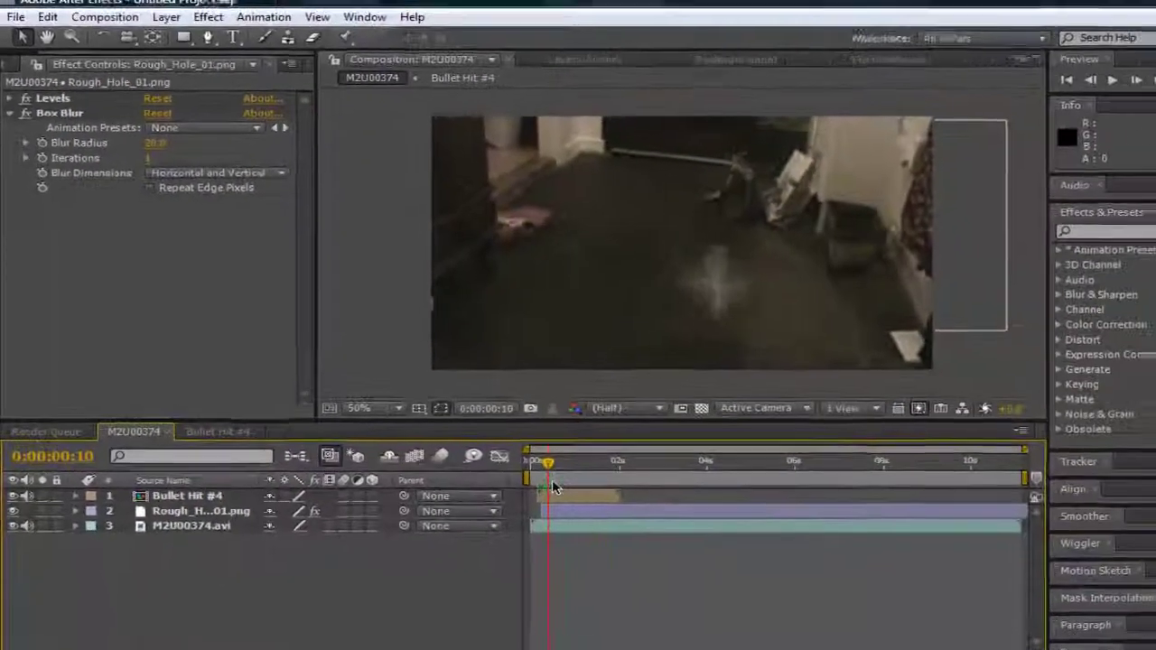
drag(776, 567, 770, 569)
drag(524, 461, 533, 468)
click(529, 514)
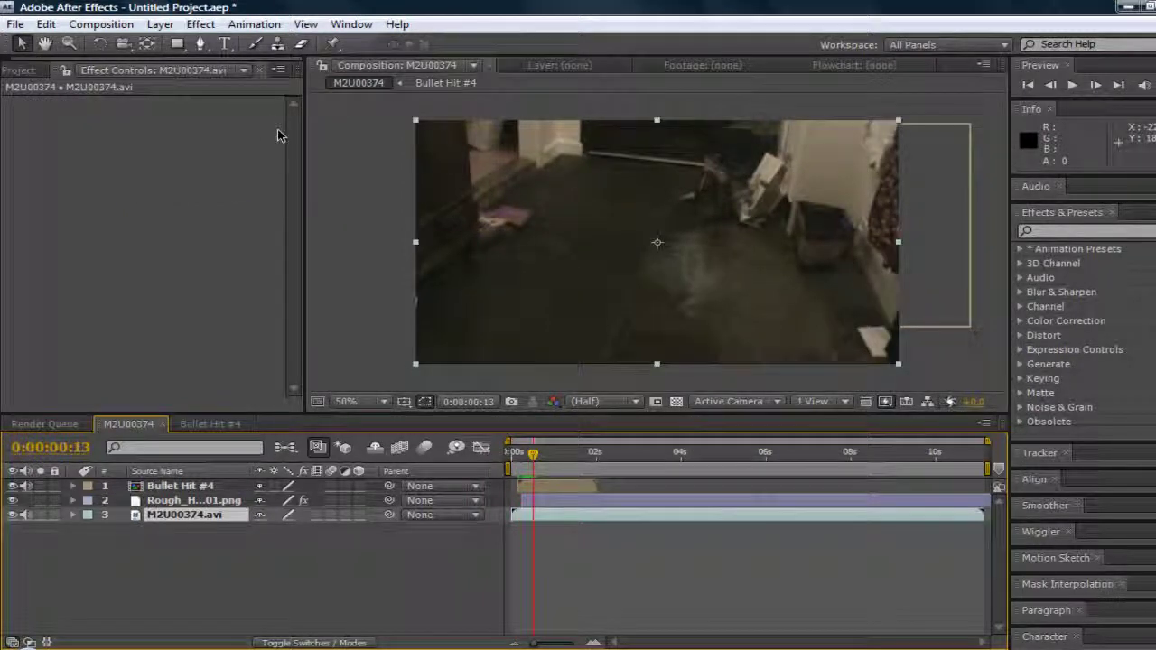
click(200, 25)
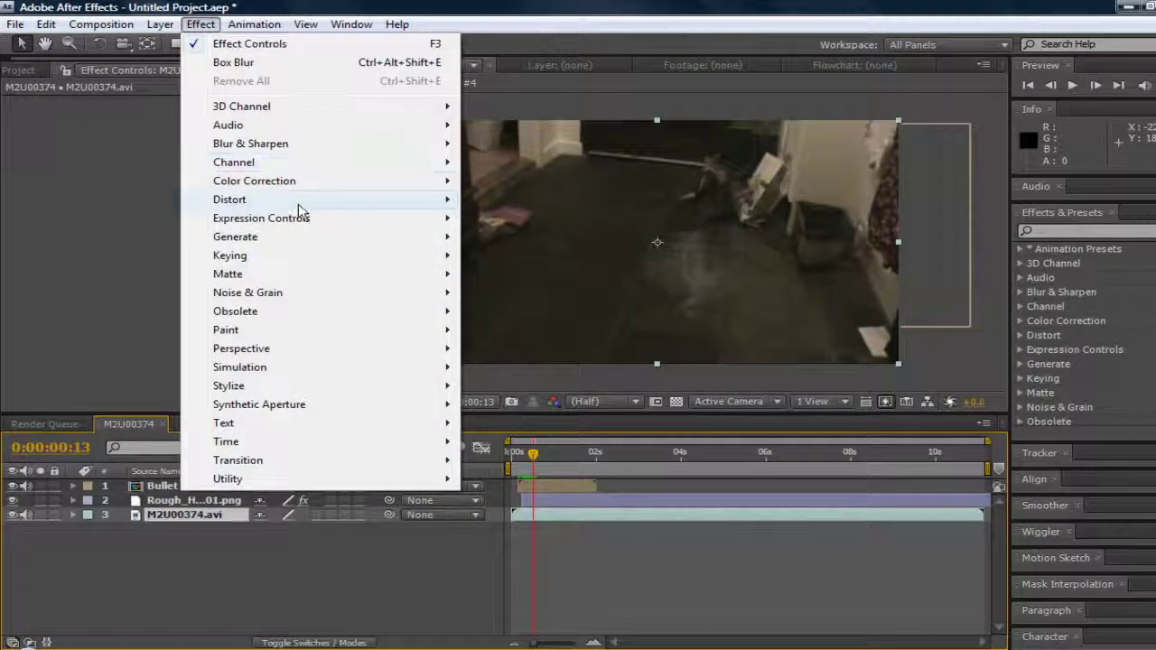
mouse_move(307, 217)
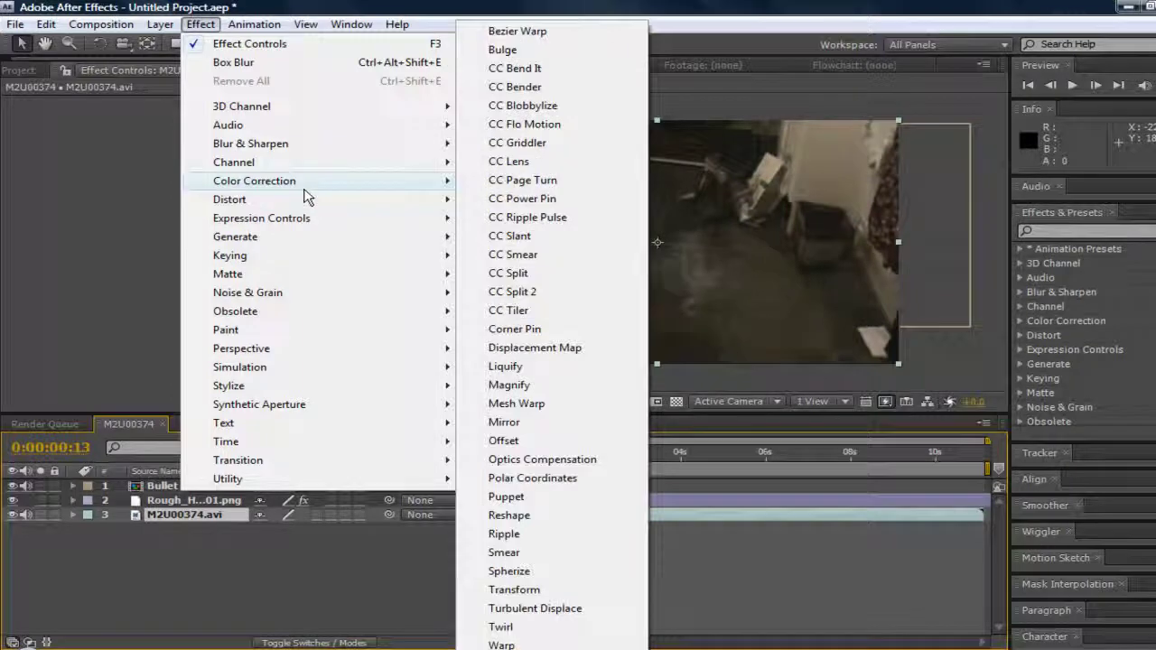
mouse_move(307, 180)
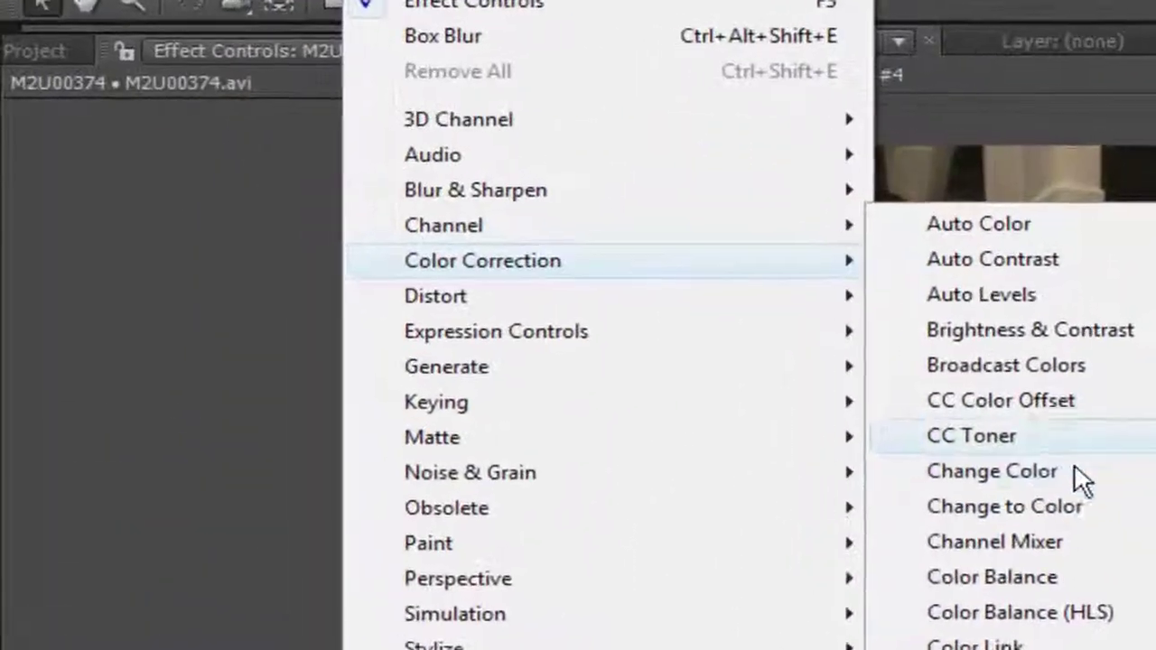
click(1082, 592)
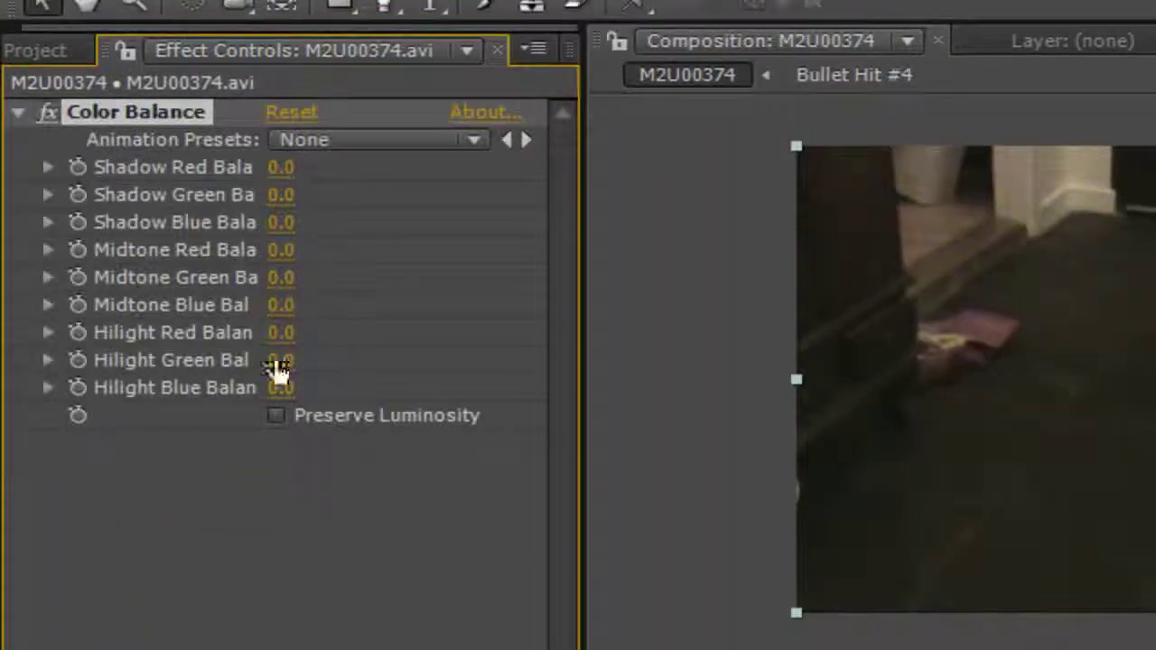
Set the footage's Color Balance to Shadow Red 30, Shadow Green 32, Midtone Red 30 and Midtone Blue -100
drag(332, 166, 336, 167)
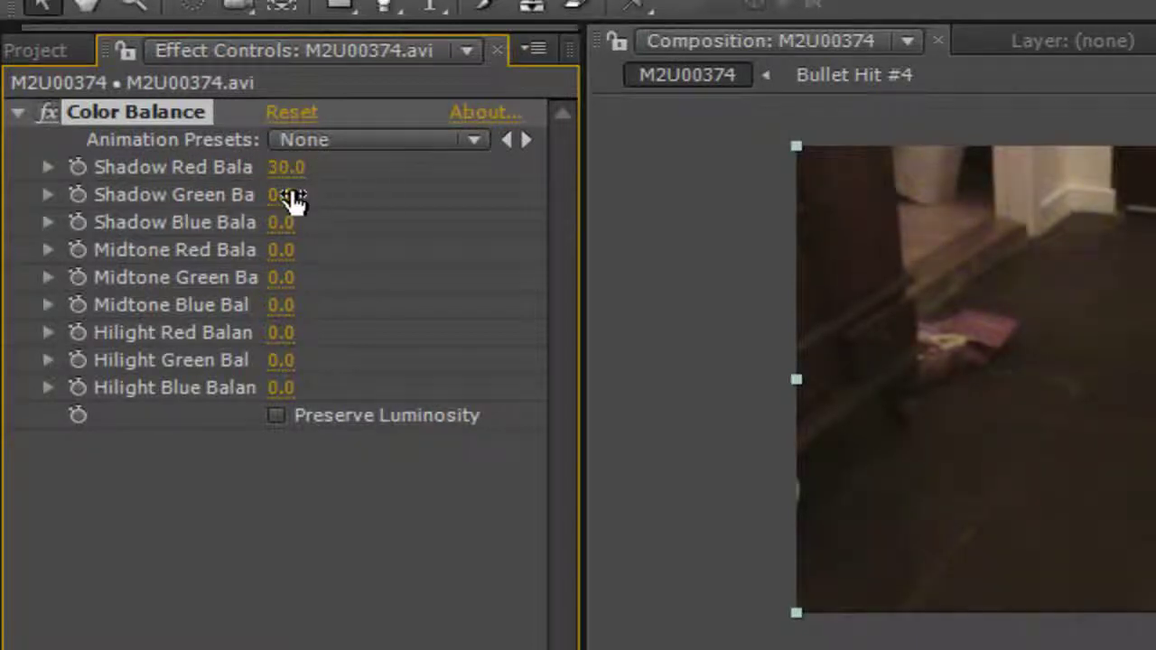
drag(287, 195, 346, 197)
drag(274, 251, 319, 238)
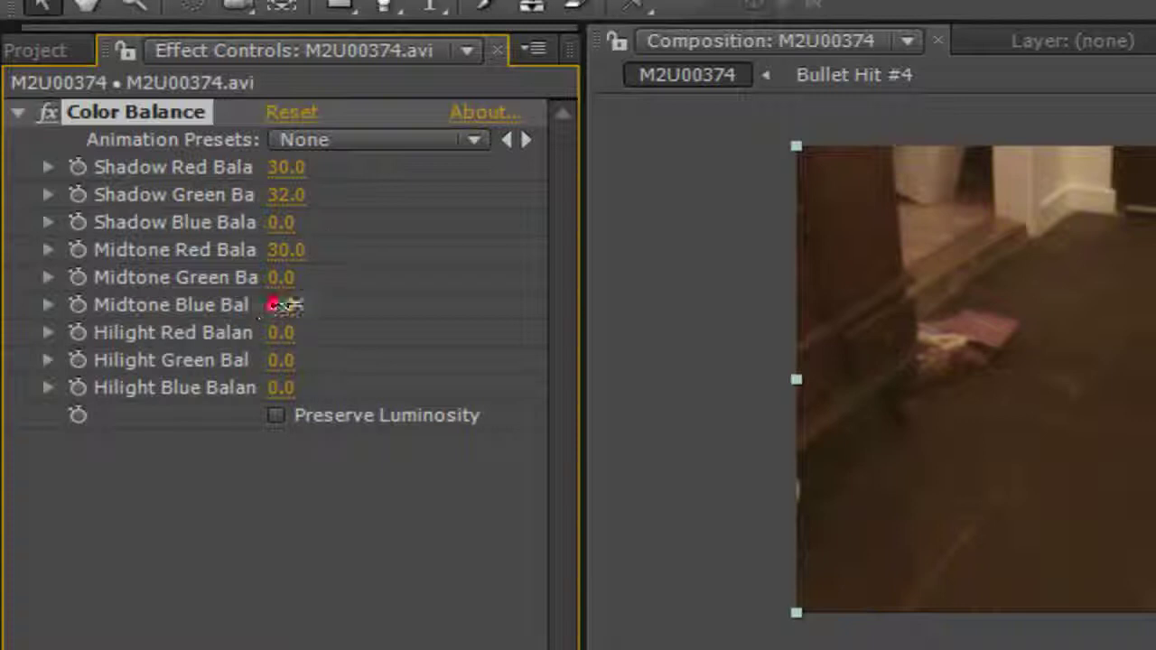
drag(273, 305, 282, 317)
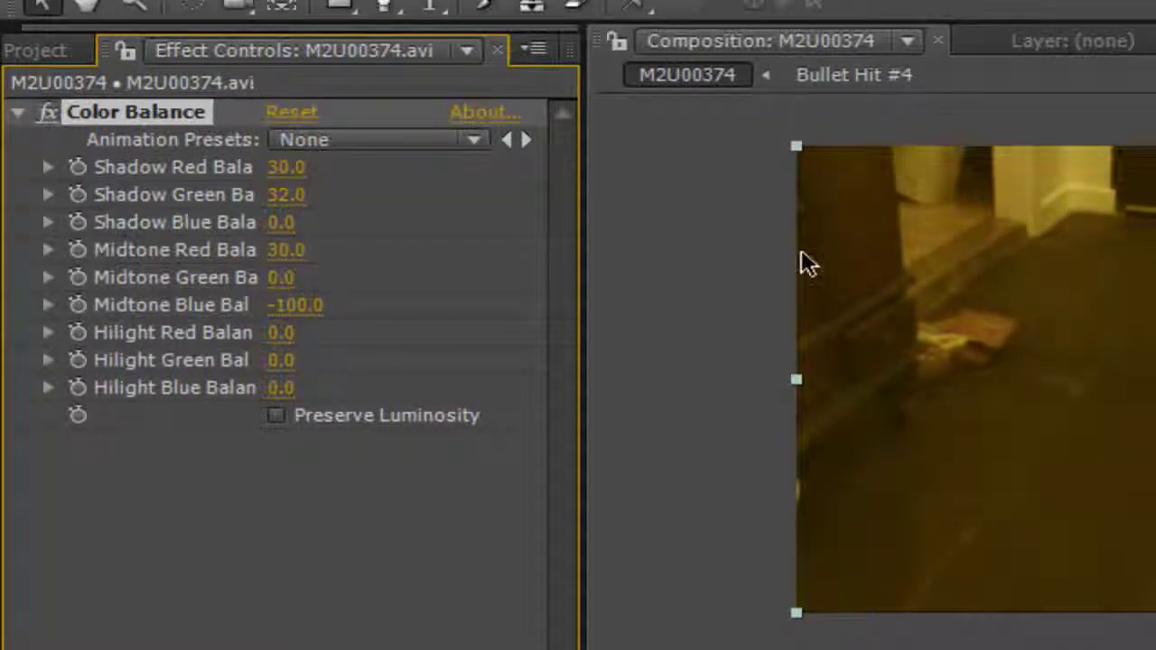